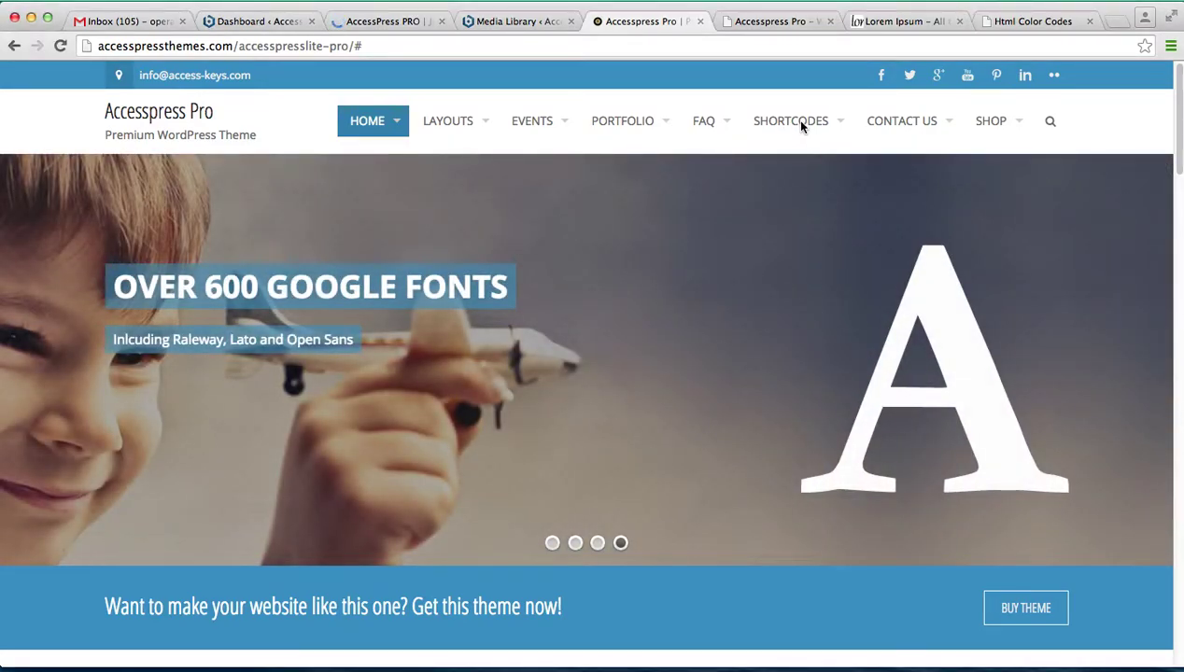
Create a new page in the WordPress admin and title it "Sample page 12".
{"action": "mouse_move", "coordinate": [800, 124]}
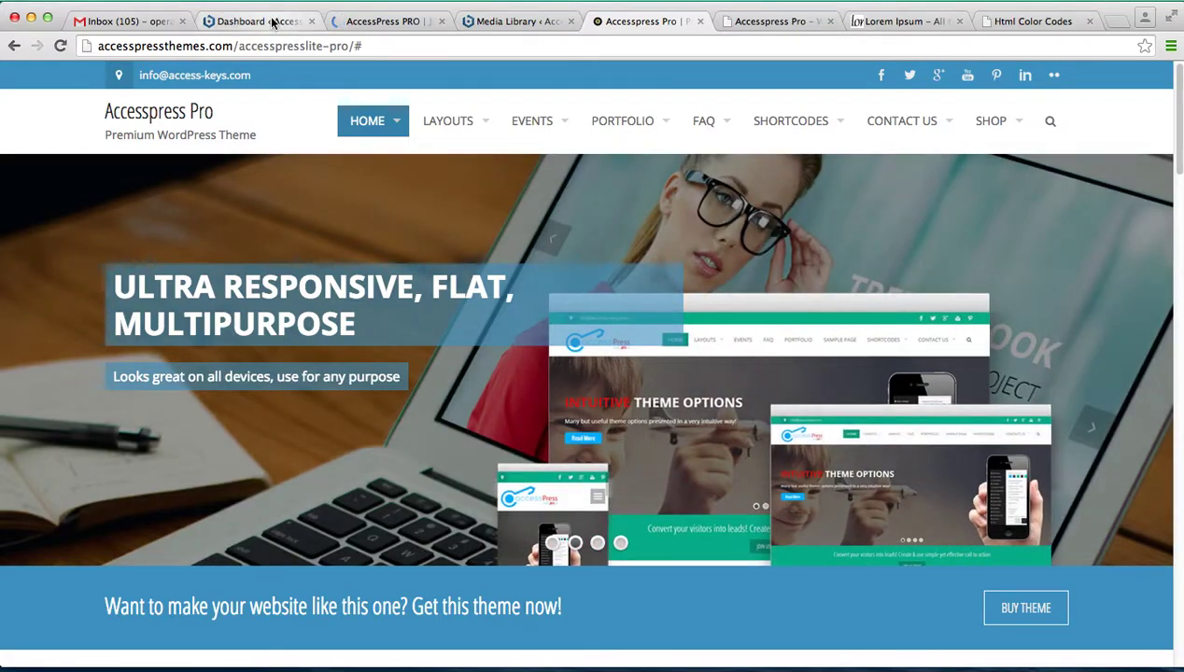
{"action": "left_click", "coordinate": [272, 20]}
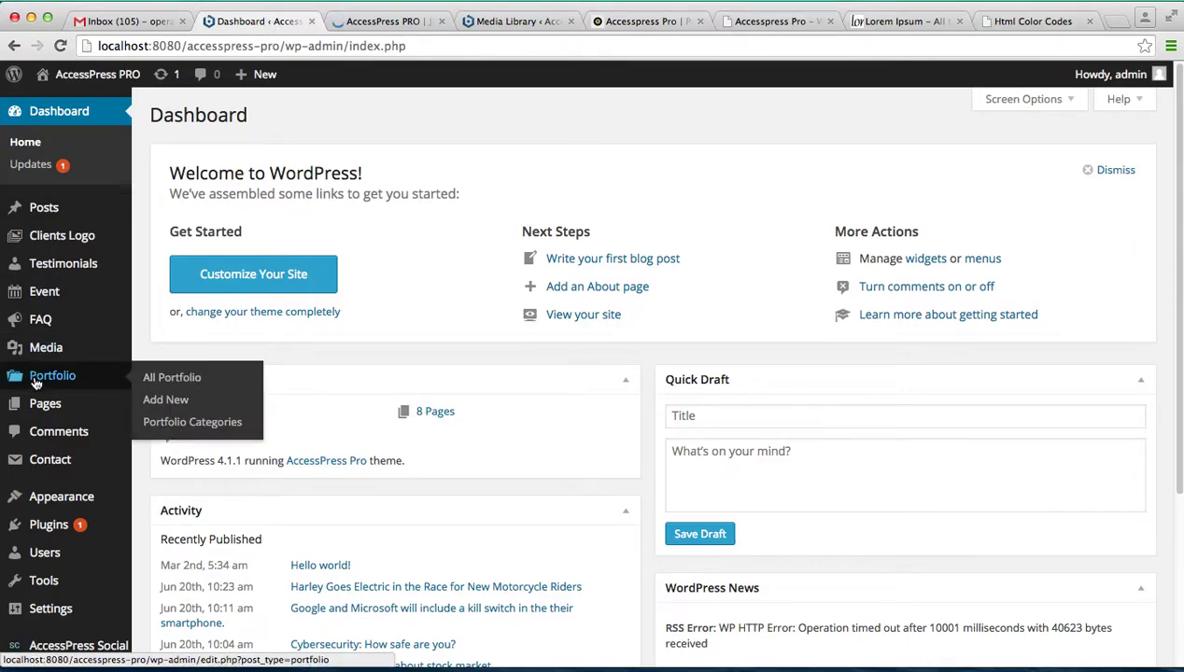
{"action": "mouse_move", "coordinate": [47, 403]}
{"action": "left_click", "coordinate": [165, 428]}
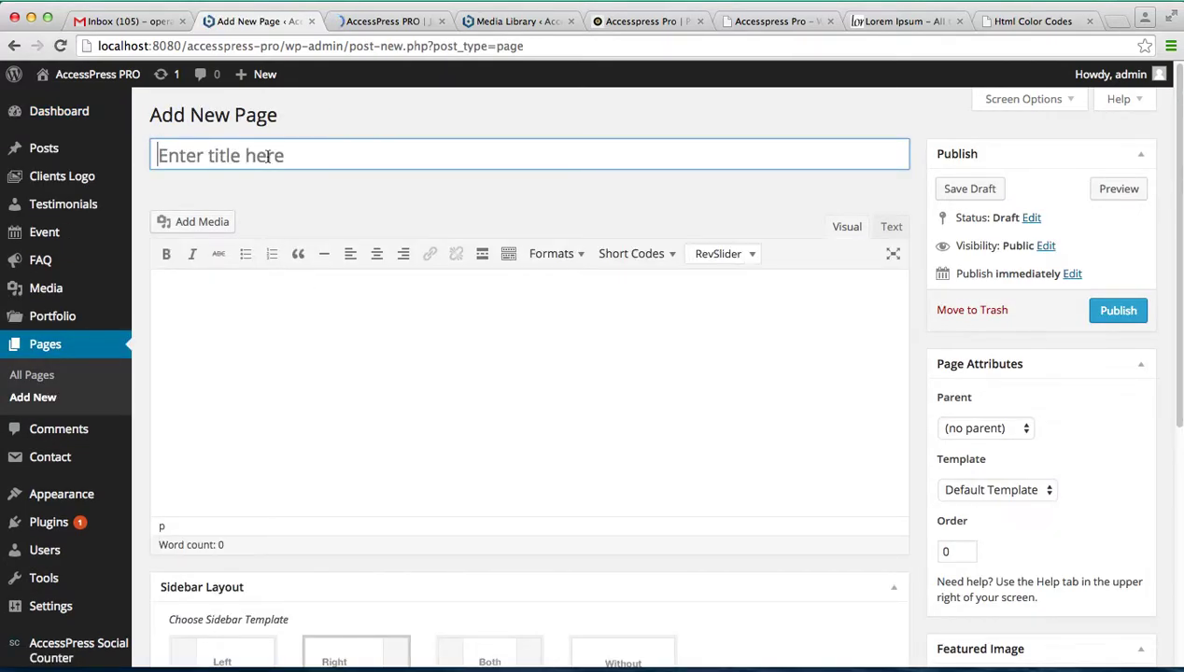
{"action": "left_click", "coordinate": [267, 156]}
{"action": "type", "text": "Sam"}
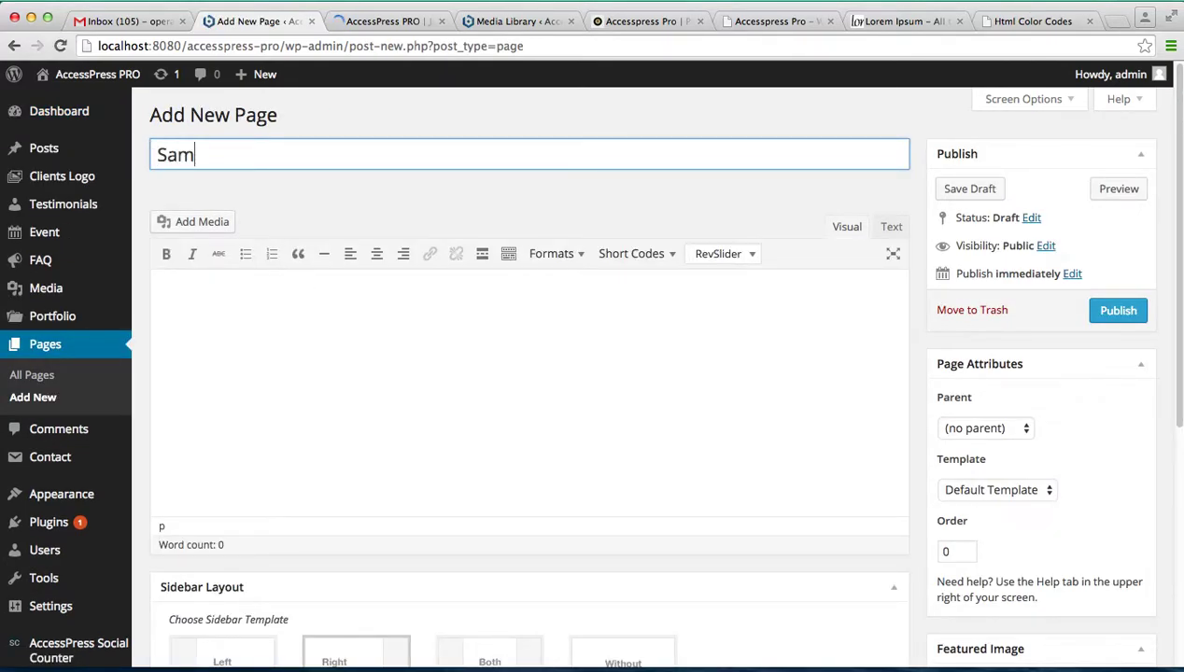
{"action": "type", "text": "ple page "}
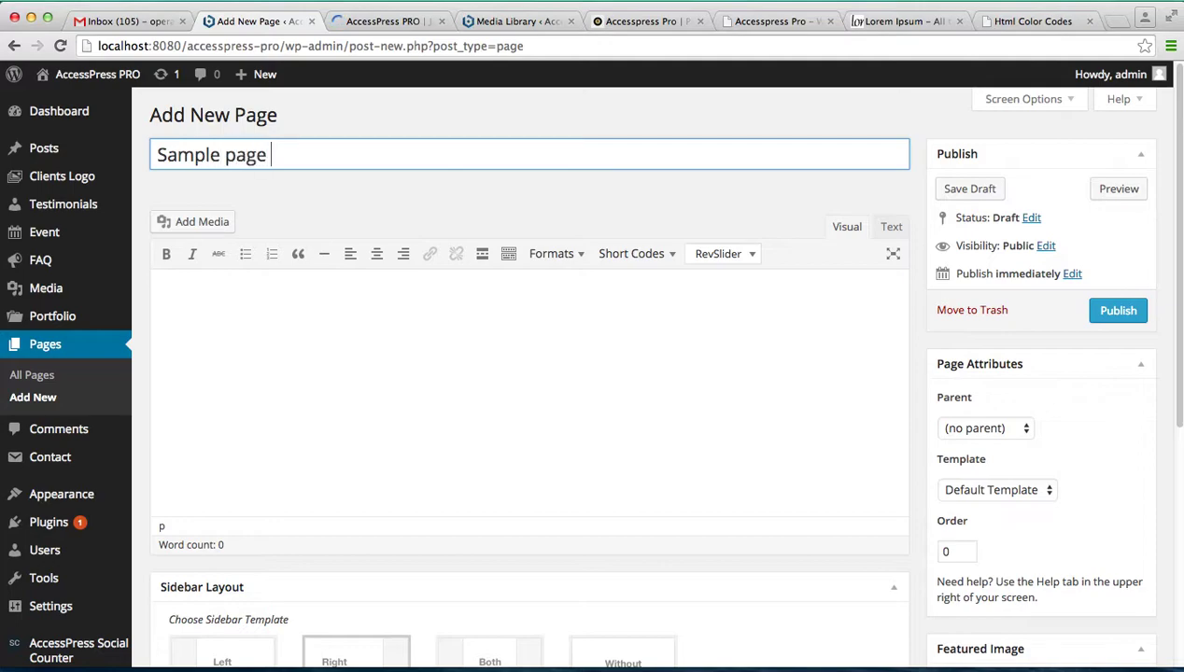
{"action": "type", "text": "12"}
Start a Grid layout shortcode in the page body and set its number of columns to 3.
{"action": "left_click", "coordinate": [275, 317]}
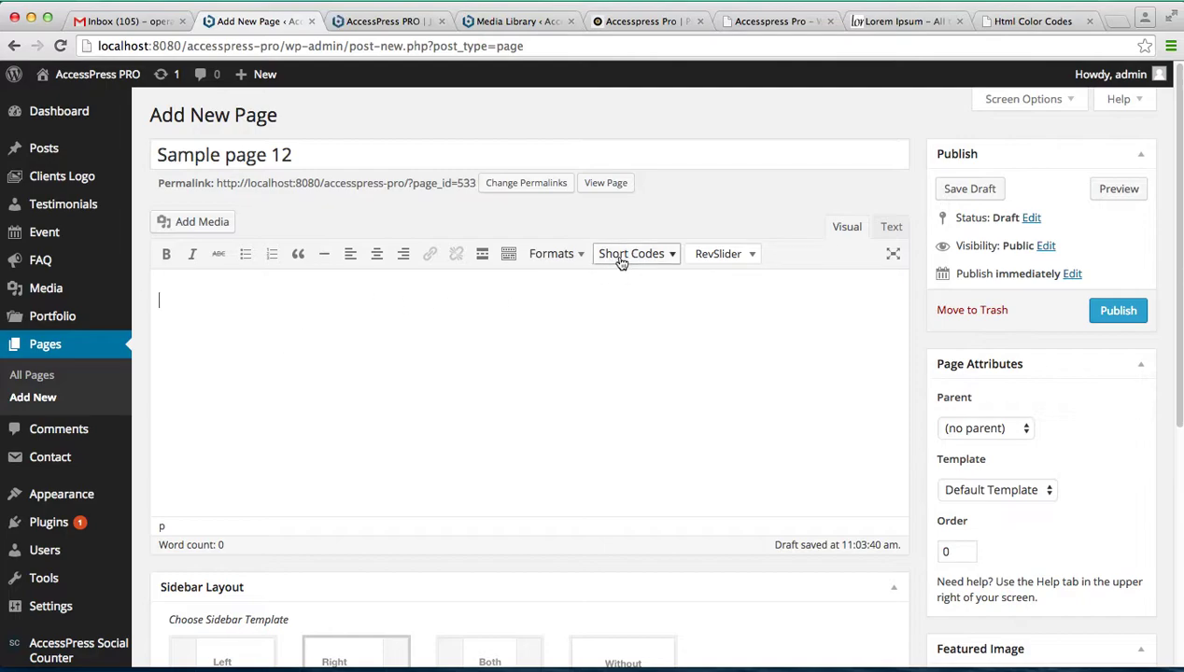
{"action": "left_click", "coordinate": [669, 263]}
{"action": "mouse_move", "coordinate": [655, 283]}
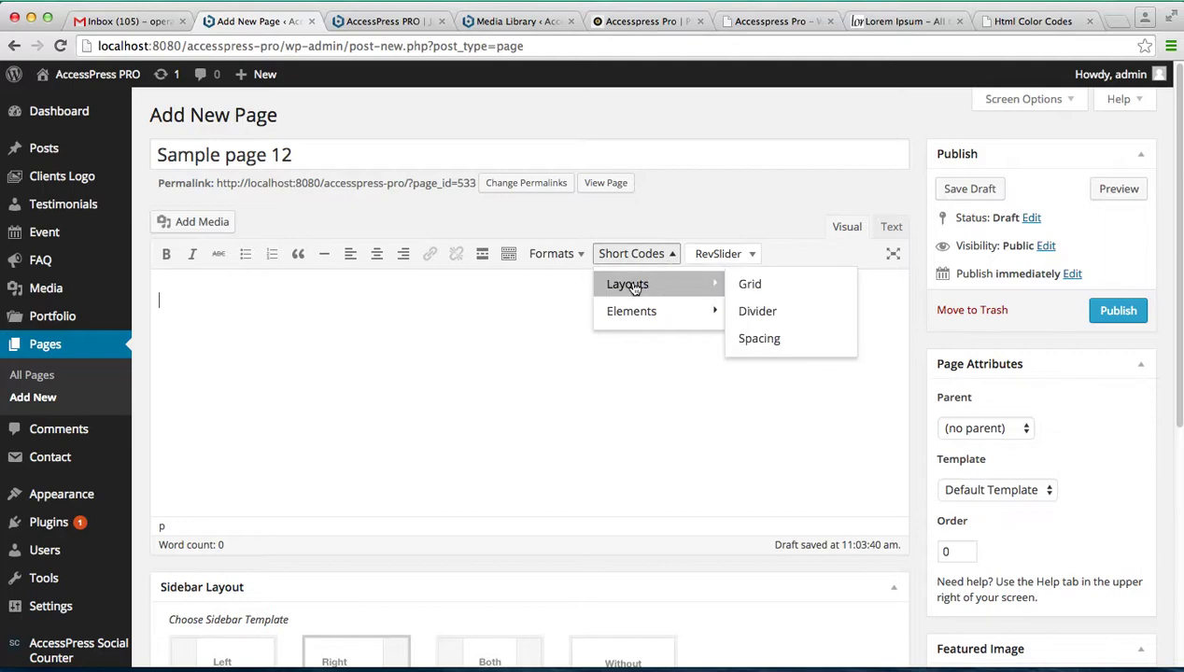
{"action": "mouse_move", "coordinate": [633, 314]}
{"action": "left_click", "coordinate": [752, 283]}
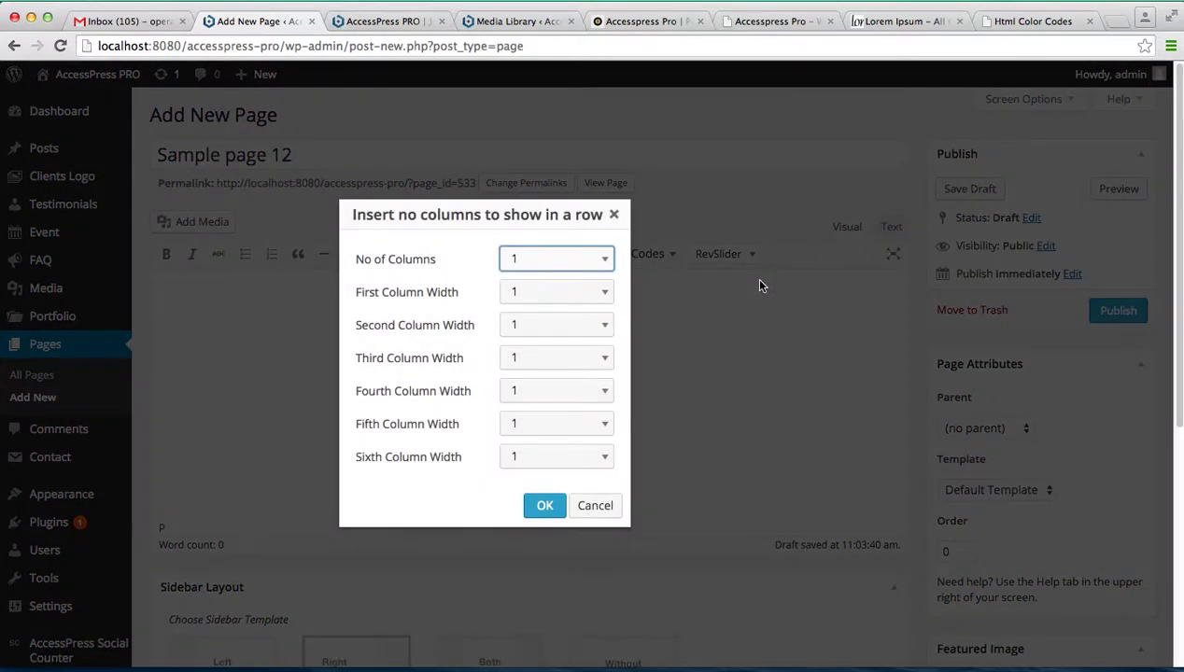
{"action": "left_click", "coordinate": [604, 264]}
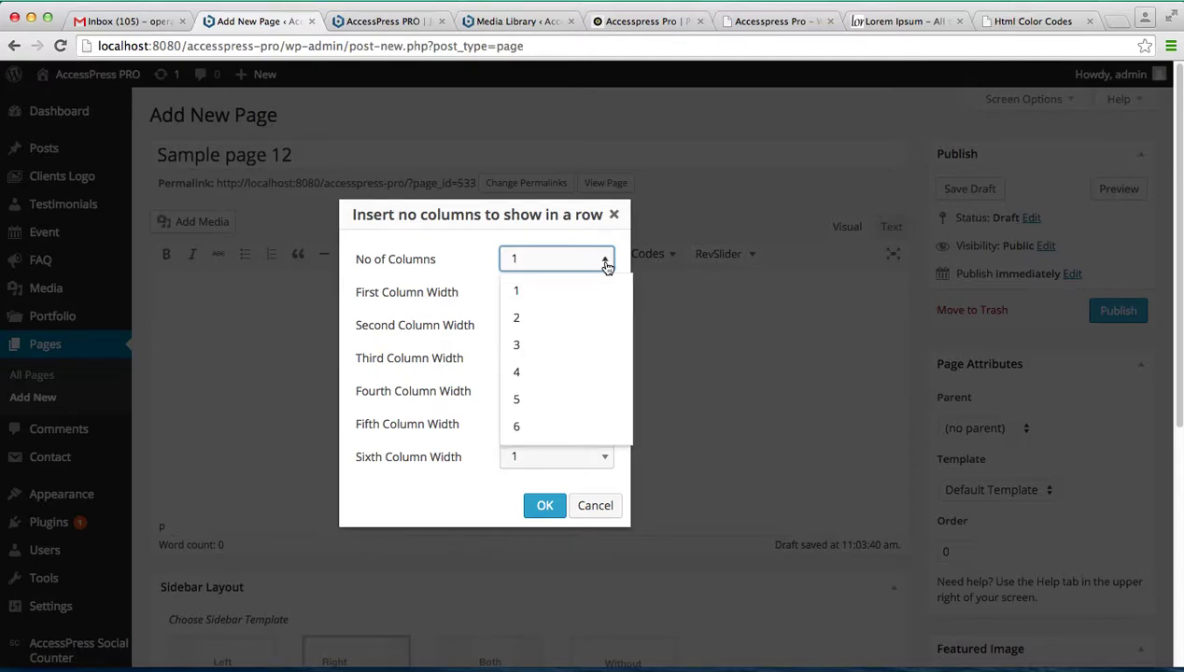
{"action": "left_click", "coordinate": [536, 347]}
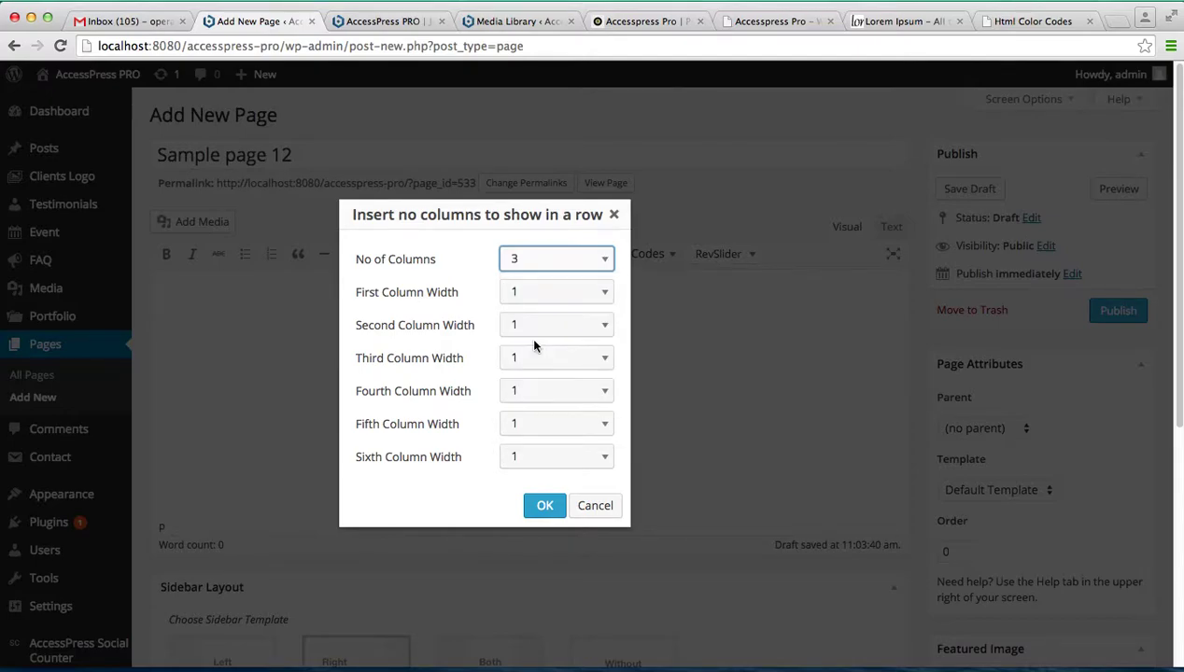
Set the first, second and third column widths to 2 and insert the grid shortcode.
{"action": "left_click", "coordinate": [577, 294]}
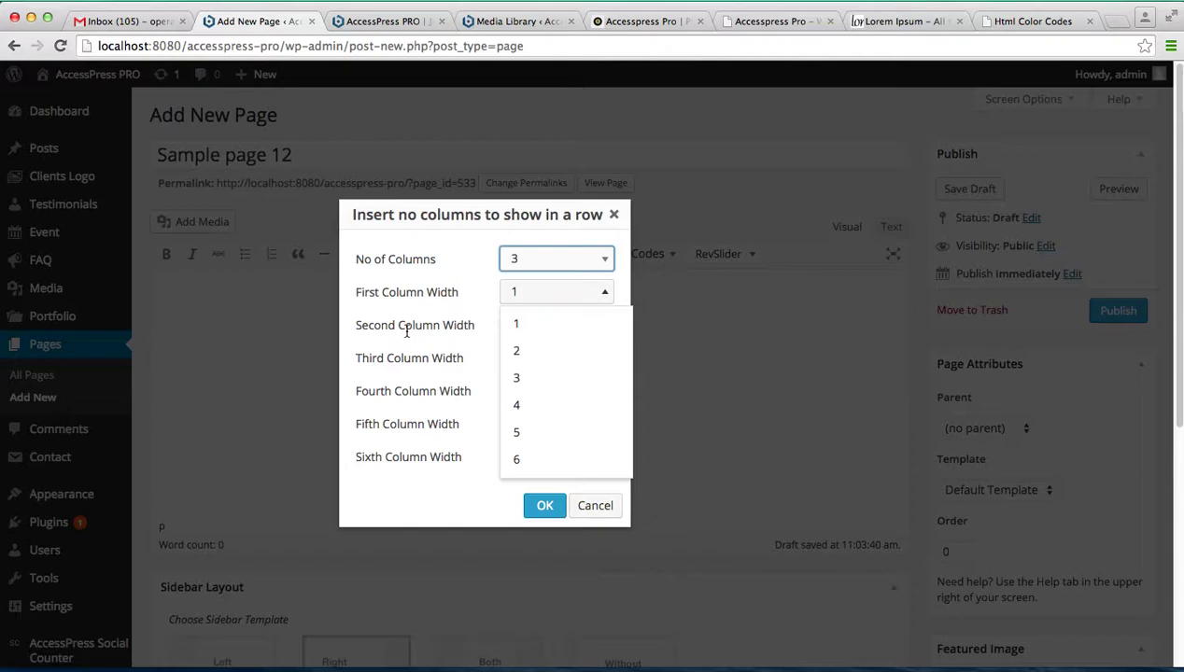
{"action": "left_click", "coordinate": [538, 350]}
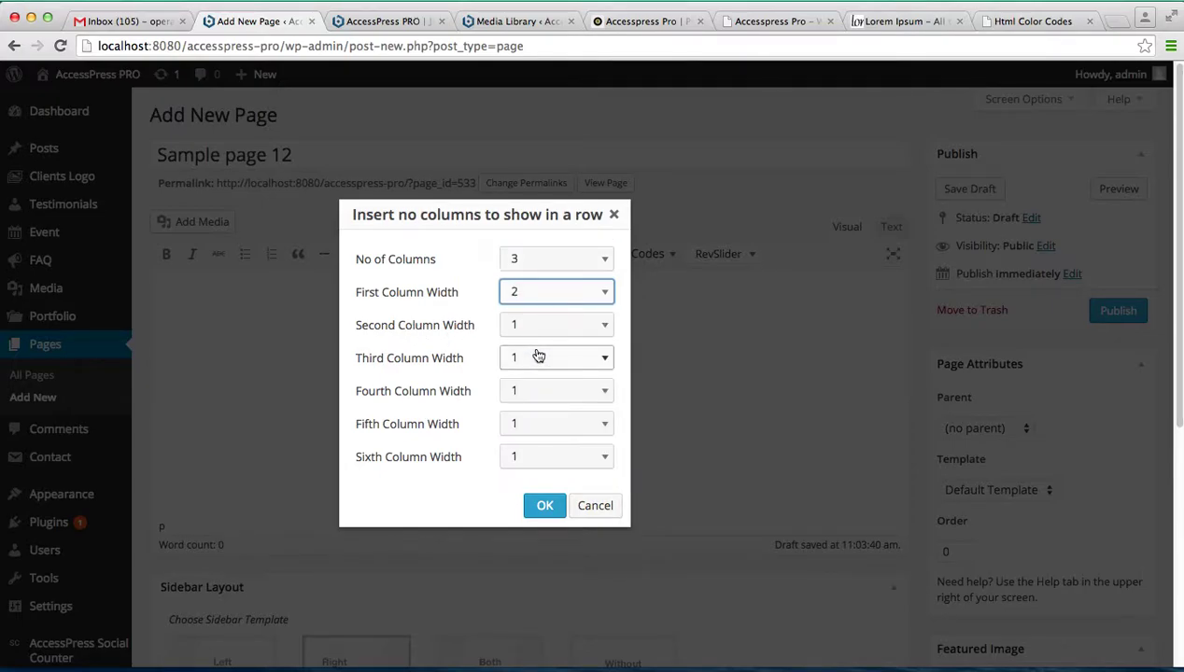
{"action": "left_click", "coordinate": [529, 327]}
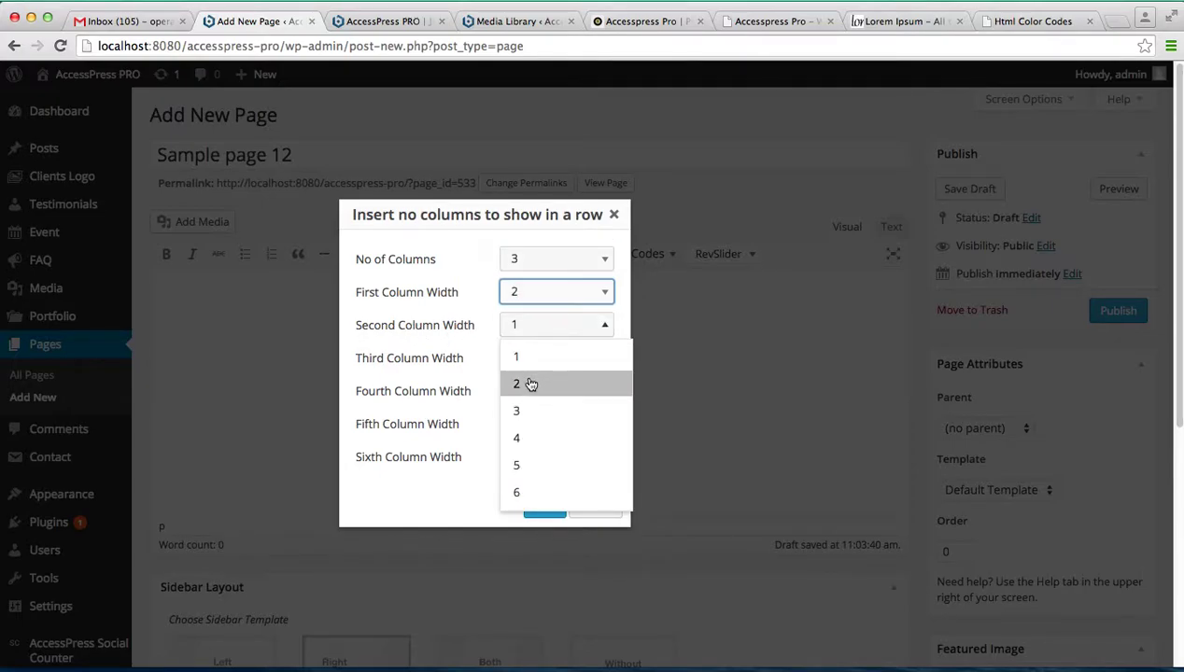
{"action": "left_click", "coordinate": [529, 384]}
{"action": "left_click", "coordinate": [528, 360]}
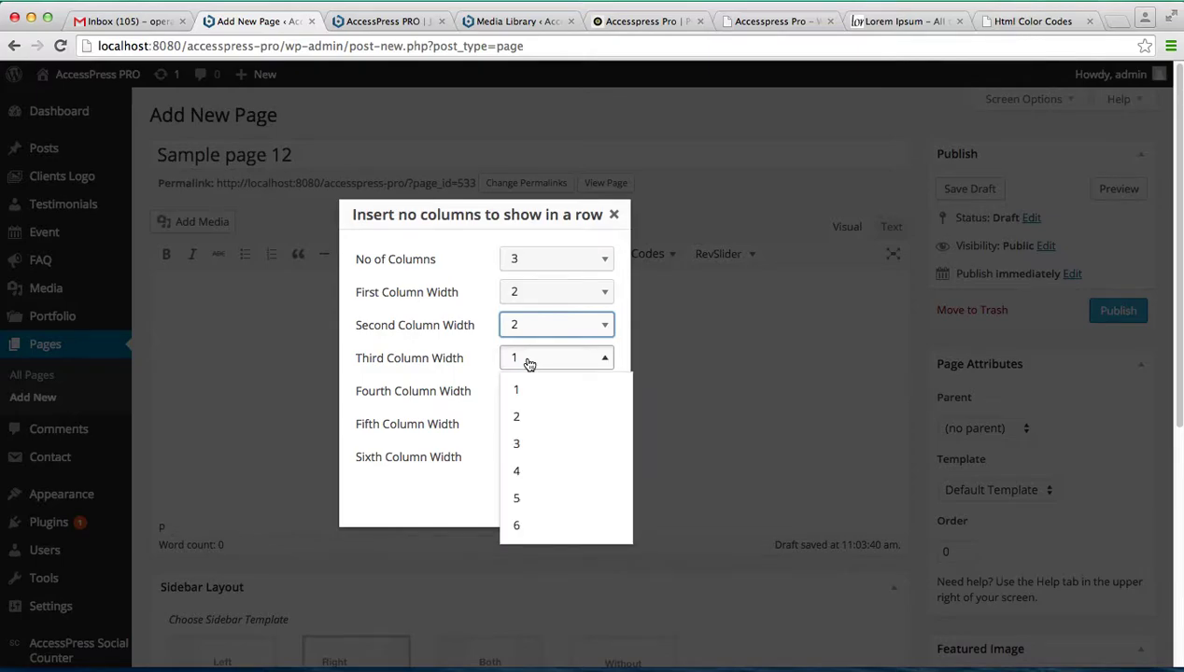
{"action": "left_click", "coordinate": [525, 419]}
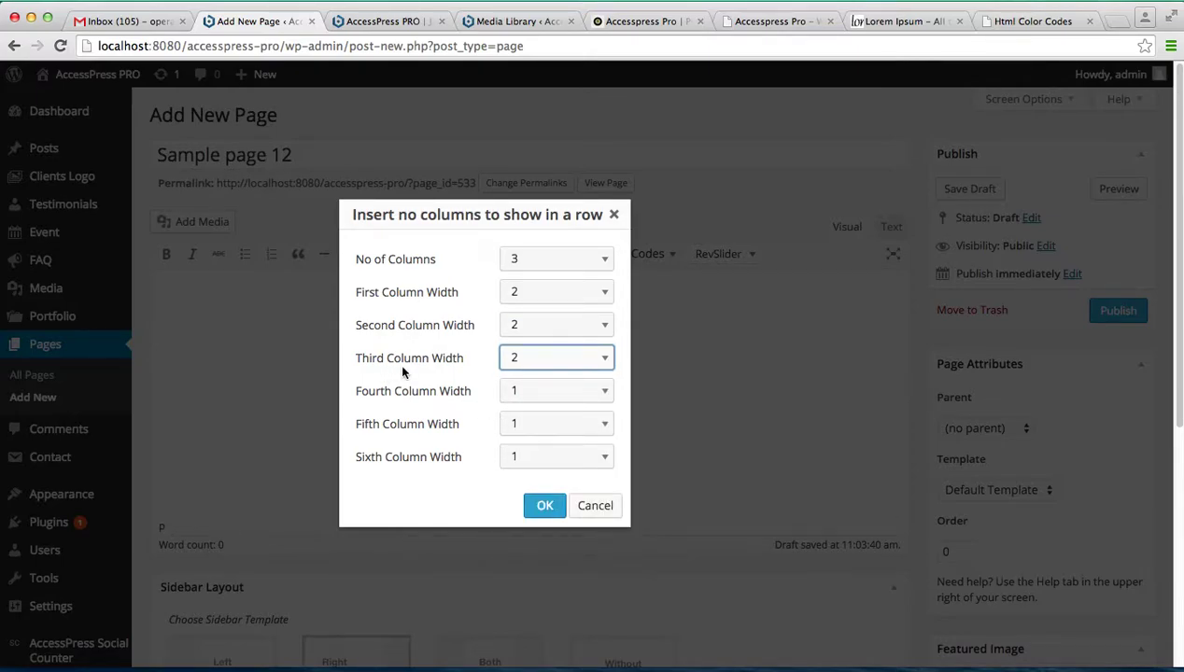
{"action": "left_click", "coordinate": [544, 505]}
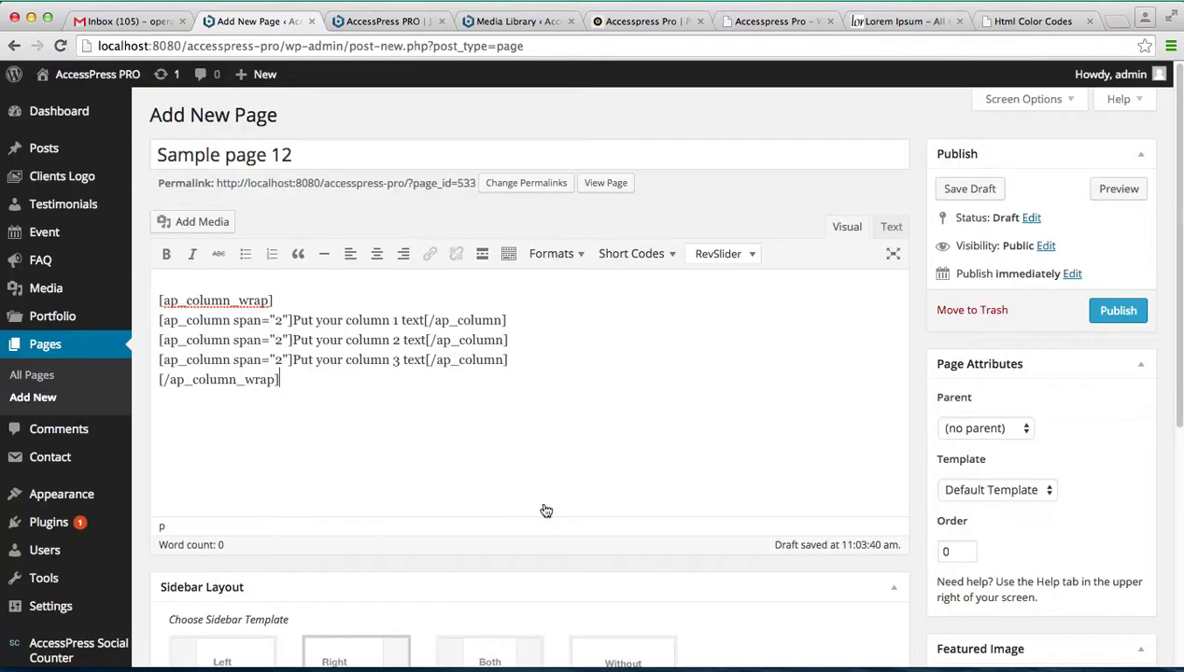
Replace the column 1 placeholder text with the "What is Lorem Ipsum?" paragraph from lipsum.com.
{"action": "left_click_drag", "start_coordinate": [295, 320], "coordinate": [420, 324]}
{"action": "left_click", "coordinate": [420, 324]}
{"action": "left_click", "coordinate": [295, 321]}
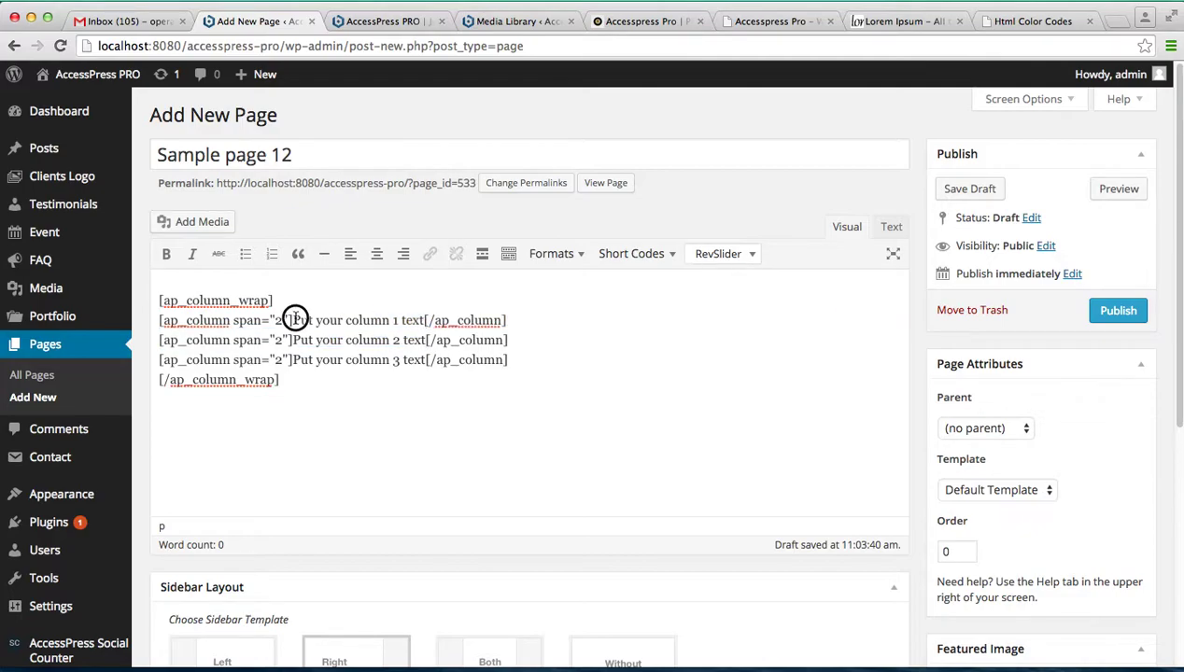
{"action": "left_click_drag", "start_coordinate": [295, 320], "coordinate": [423, 324]}
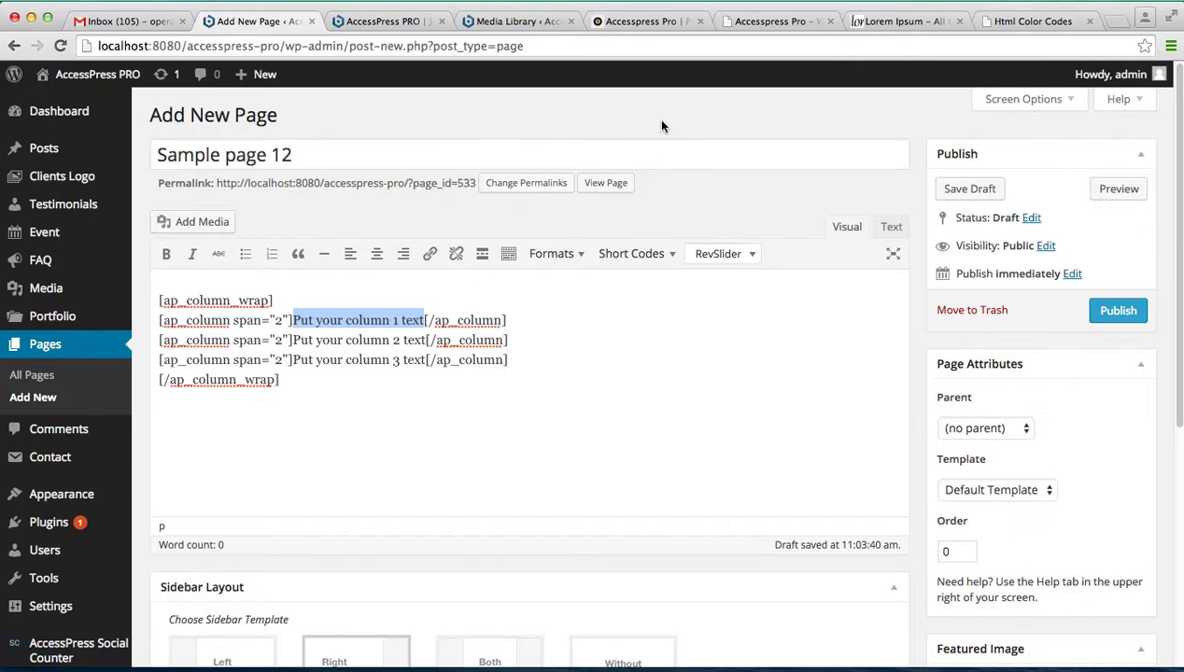
{"action": "left_click", "coordinate": [874, 22]}
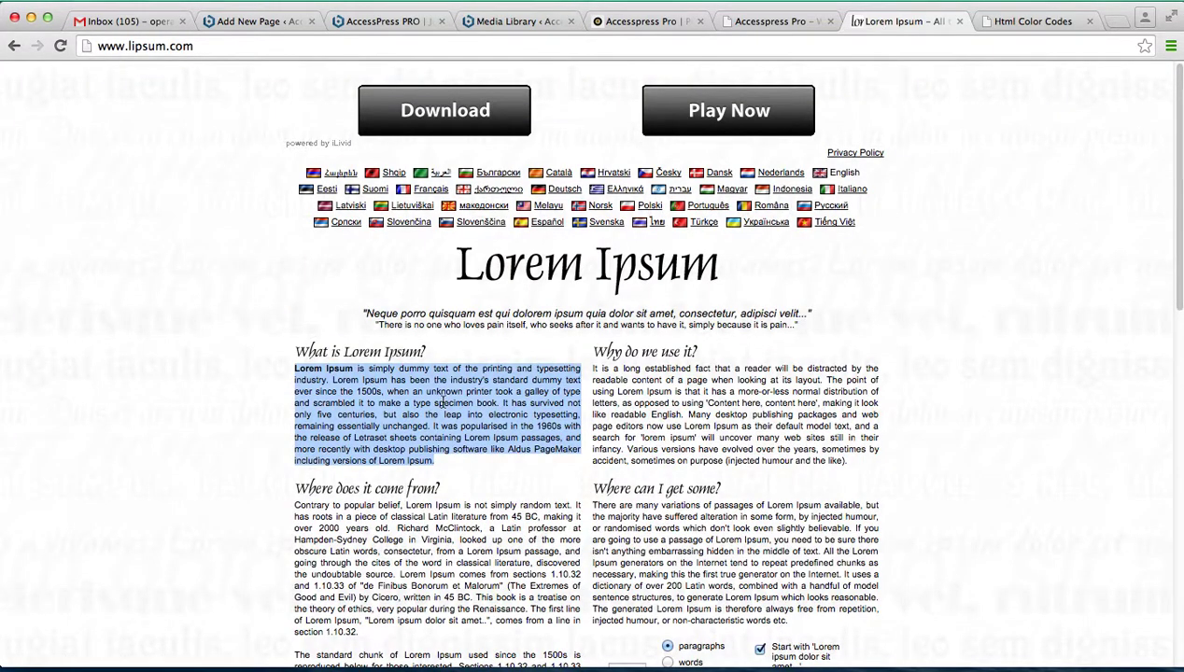
{"action": "left_click", "coordinate": [271, 24]}
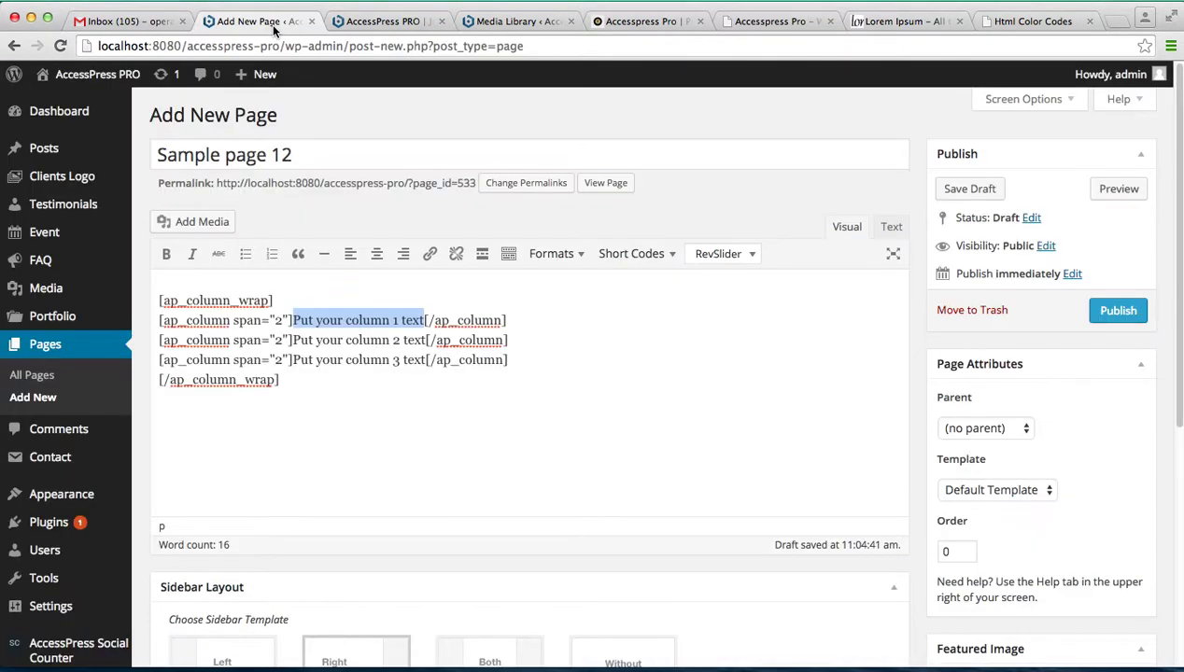
{"action": "type", "text": "Lorem Ipsum is simply dummy text of the printing and typesetting industry. Lorem Ipsum has been the industry's standard dummy text ever since the 1500s, when an unknown printer took a galley of type and scrambled it to make a type specimen book. It has survived not only five centuries, but also the leap into electronic typesetting, remaining essentially unchanged. It was popularised in the 1960s with the release of Letraset sheets containing Lorem Ipsum passages, and more recently with desktop publishing software like Aldus PageMaker including versions of Lorem Ipsum."}
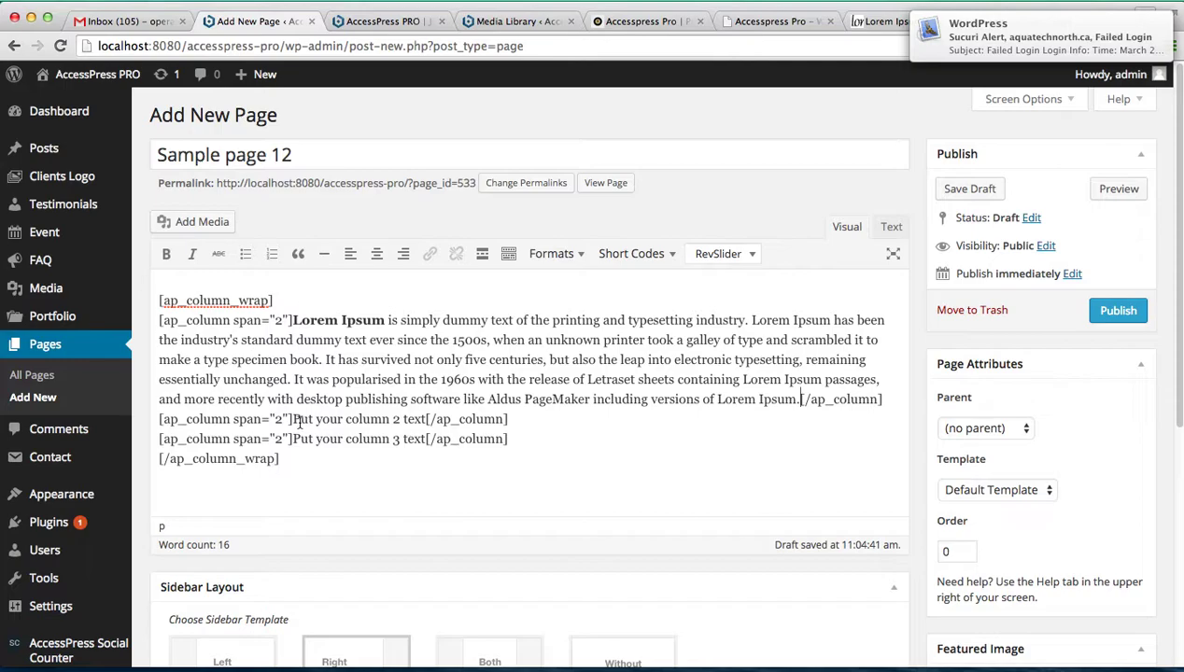
Replace the column 2 and column 3 placeholder texts with the same Lorem Ipsum paragraph and publish the page.
{"action": "left_click_drag", "start_coordinate": [295, 419], "coordinate": [429, 422]}
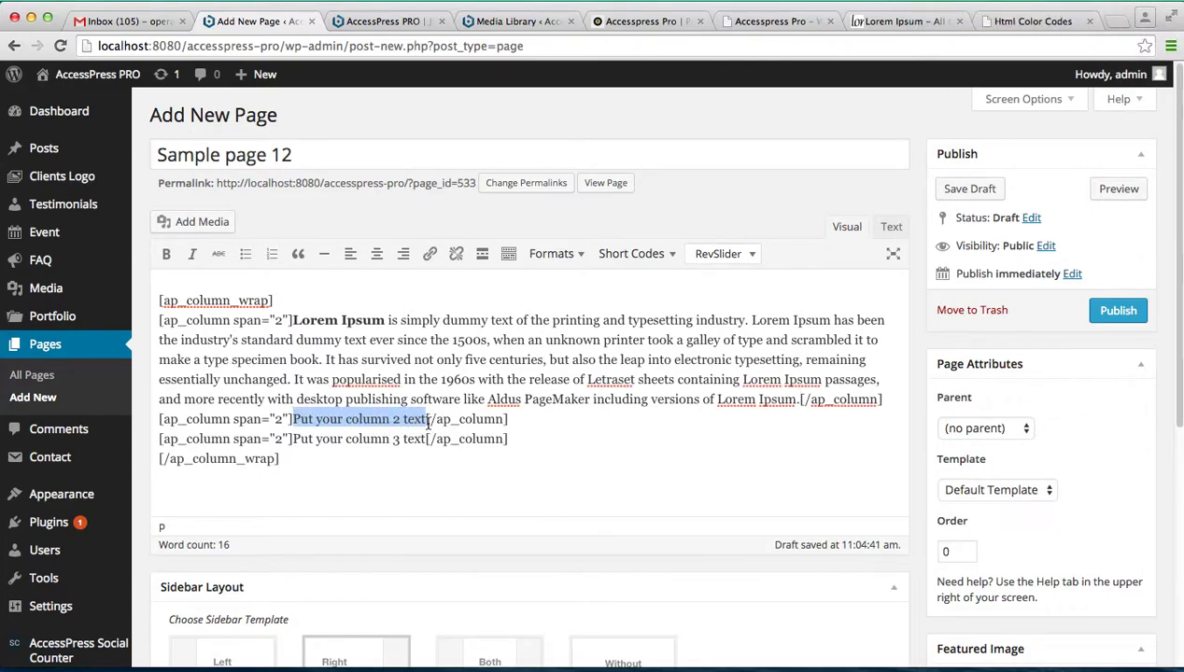
{"action": "type", "text": "Lorem Ipsum is simply dummy text of the printing and typesetting industry. Lorem Ipsum has been the industry's standard dummy text ever since the 1500s, when an unknown printer took a galley of type and scrambled it to make a type specimen book. It has survived not only five centuries, but also the leap into electronic typesetting, remaining essentially unchanged. It was popularised in the 1960s with the release of Letraset sheets containing Lorem Ipsum passages, and more recently with desktop publishing software like Aldus PageMaker including versions of Lorem Ipsum."}
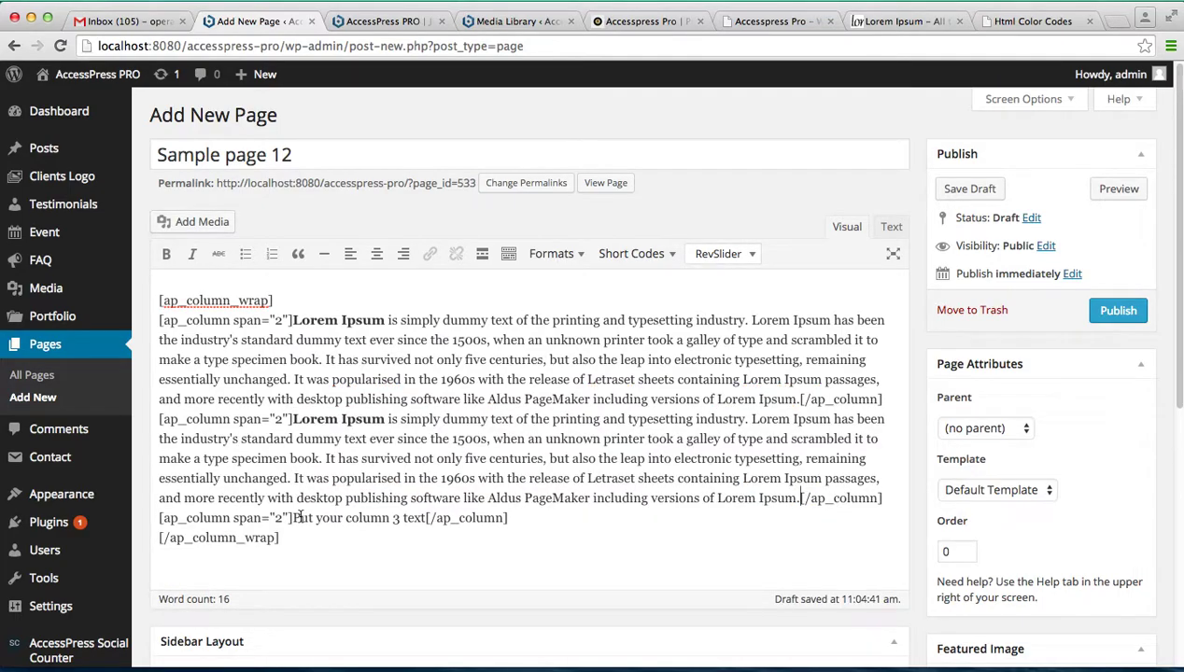
{"action": "left_click_drag", "start_coordinate": [295, 519], "coordinate": [429, 517]}
{"action": "type", "text": "Lorem Ipsum is simply dummy text of the printing and typesetting industry. Lorem Ipsum has been the industry's standard dummy text ever since the 1500s, when an unknown printer took a galley of type and scrambled it to make a type specimen book. It has survived not only five centuries, but also the leap into electronic typesetting, remaining essentially unchanged. It was popularised in the 1960s with the release of Letraset sheets containing Lorem Ipsum passages, and more recently with desktop publishing software like Aldus PageMaker including versions of Lorem Ipsum."}
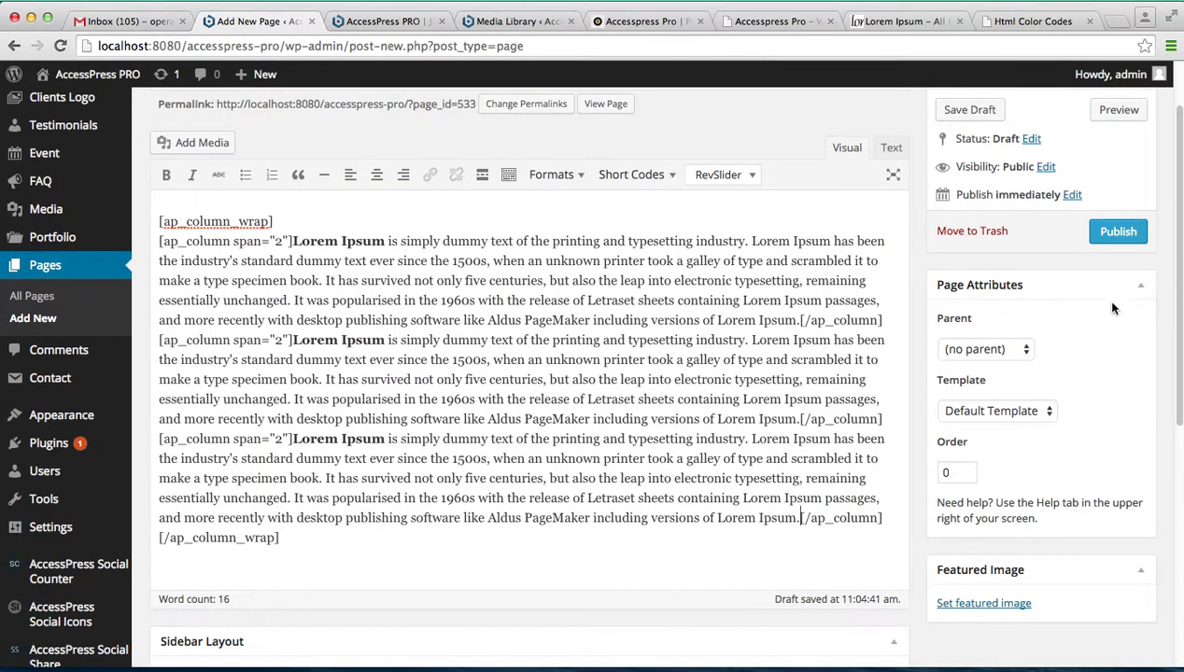
{"action": "left_click", "coordinate": [1117, 233]}
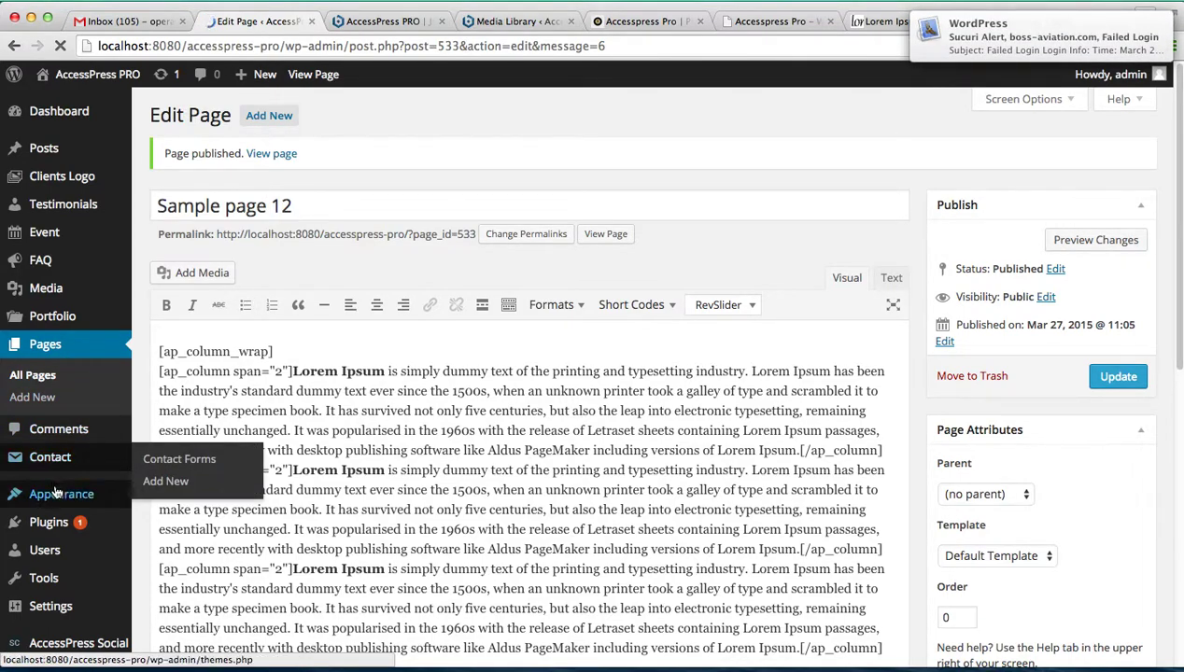
Add the page "Sample page 12" to Menu 1 and save the menu.
{"action": "mouse_move", "coordinate": [51, 494]}
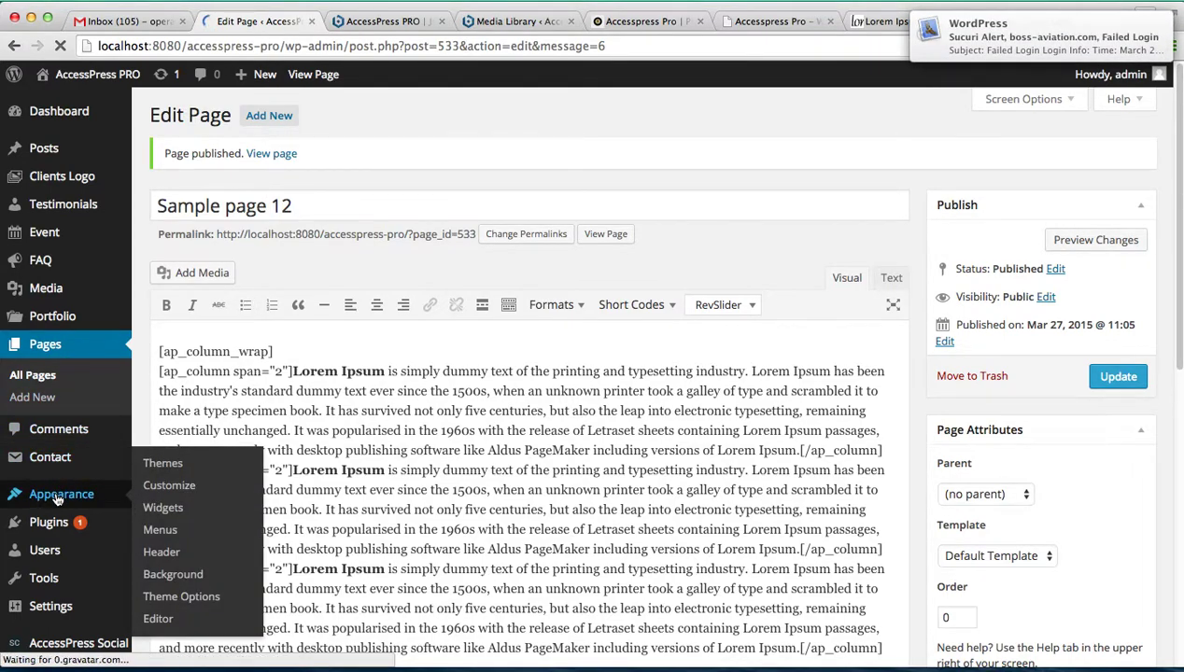
{"action": "left_click", "coordinate": [159, 530]}
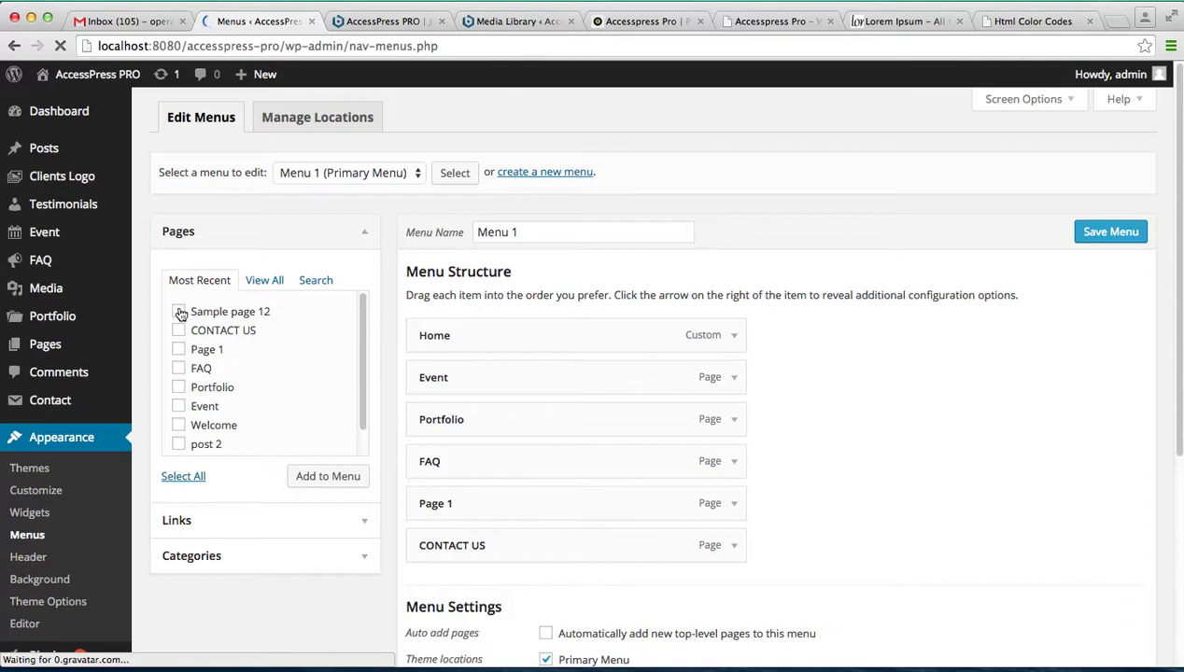
{"action": "left_click", "coordinate": [180, 312]}
{"action": "left_click", "coordinate": [311, 478]}
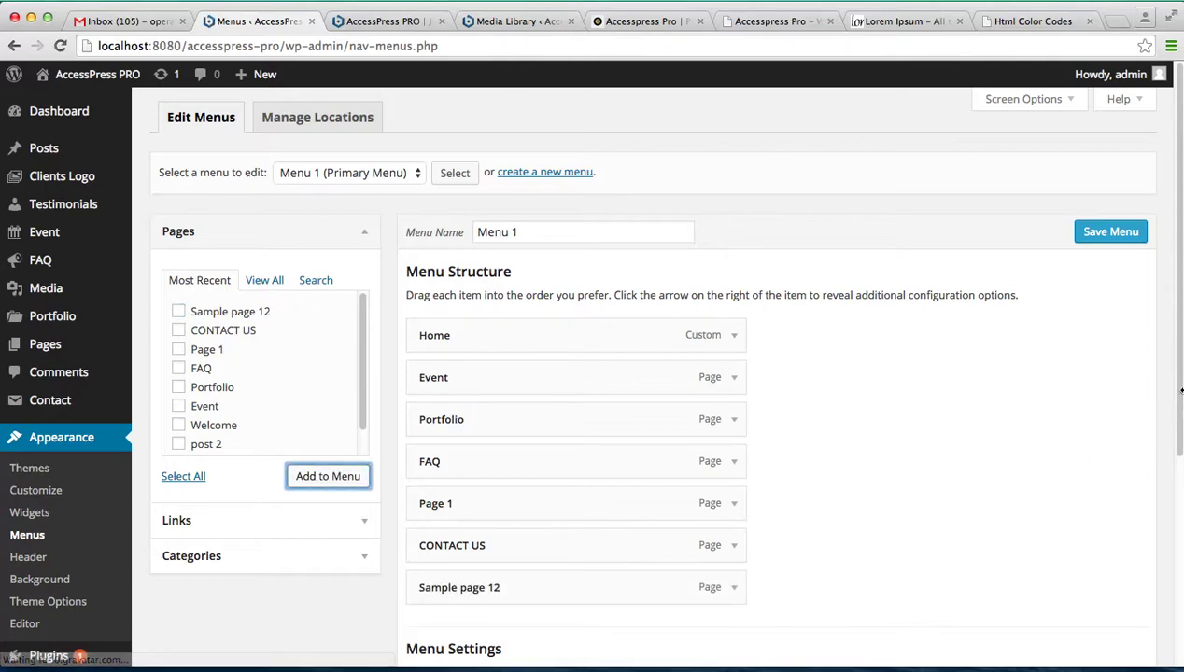
{"action": "left_click_drag", "start_coordinate": [1180, 398], "coordinate": [1161, 605]}
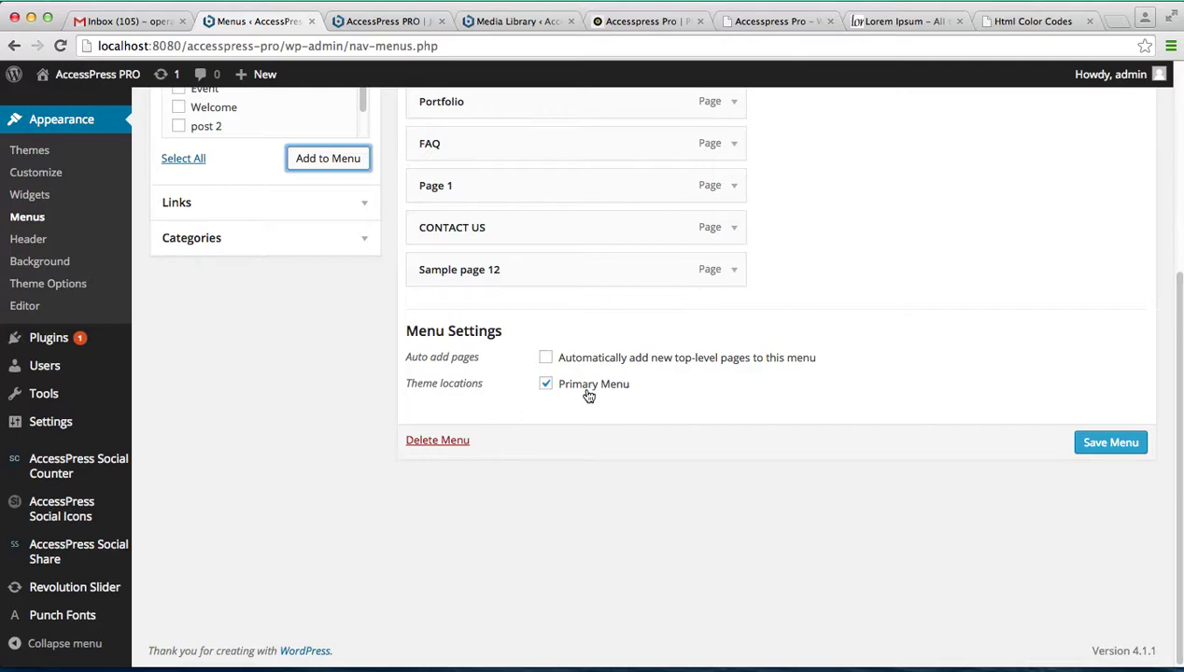
{"action": "left_click", "coordinate": [1106, 452]}
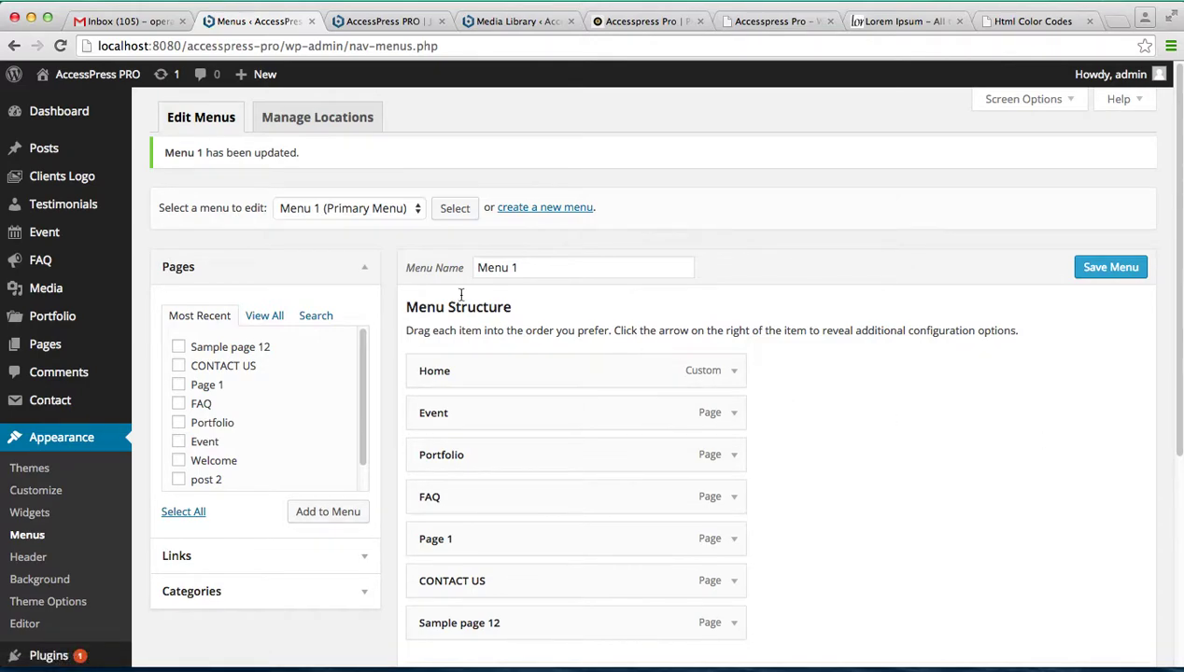
Open the live site in a new tab and view Sample page 12 to check its column layout.
{"action": "mouse_move", "coordinate": [65, 84]}
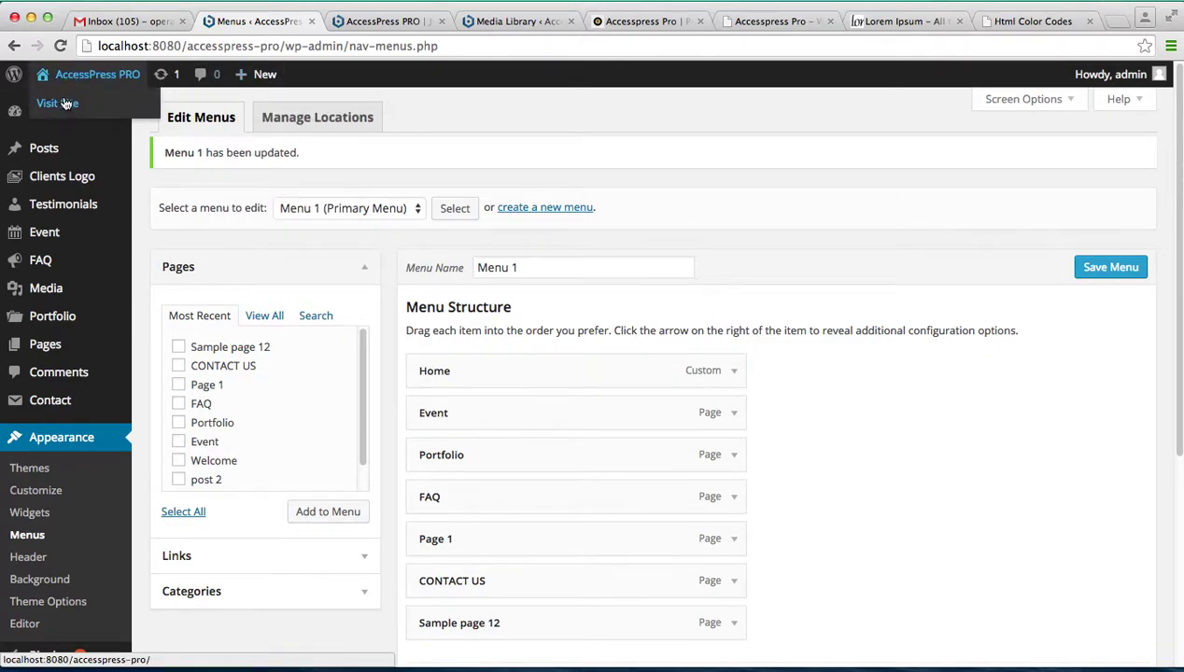
{"action": "right_click", "coordinate": [64, 102]}
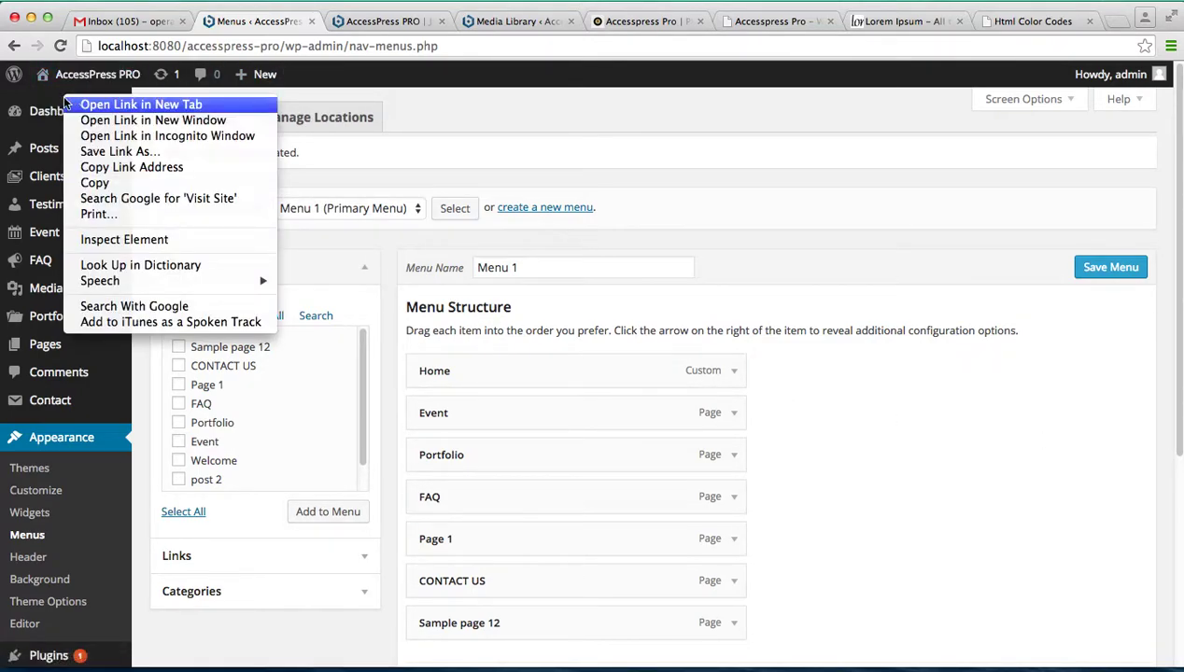
{"action": "left_click", "coordinate": [82, 106]}
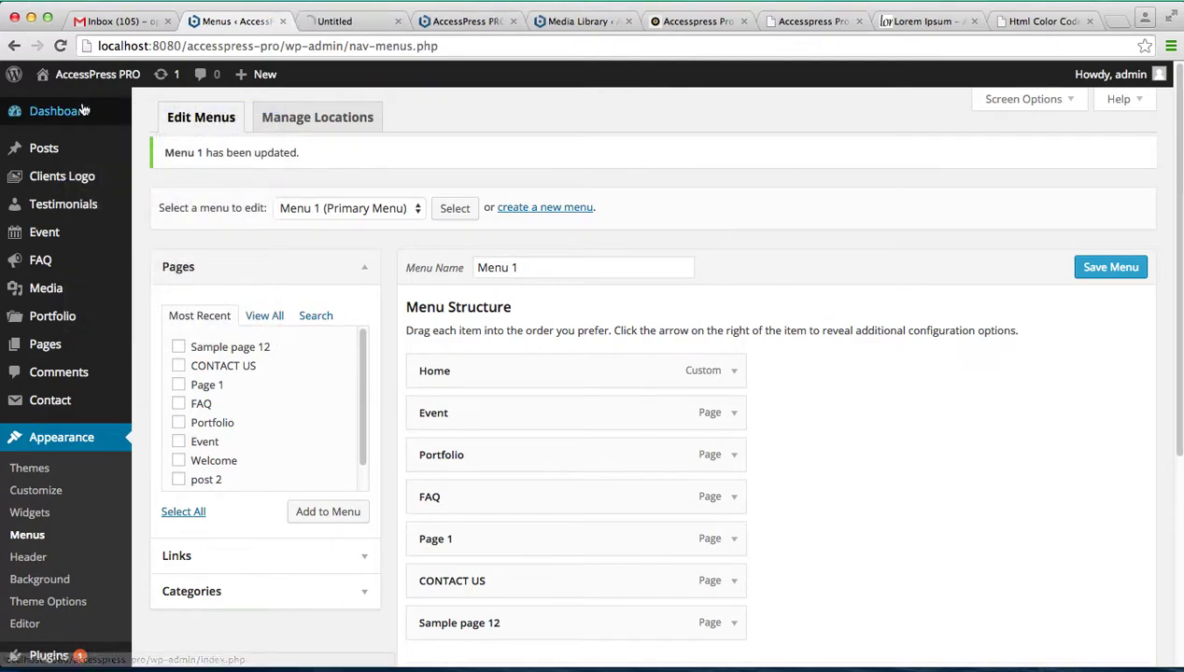
{"action": "left_click", "coordinate": [338, 21]}
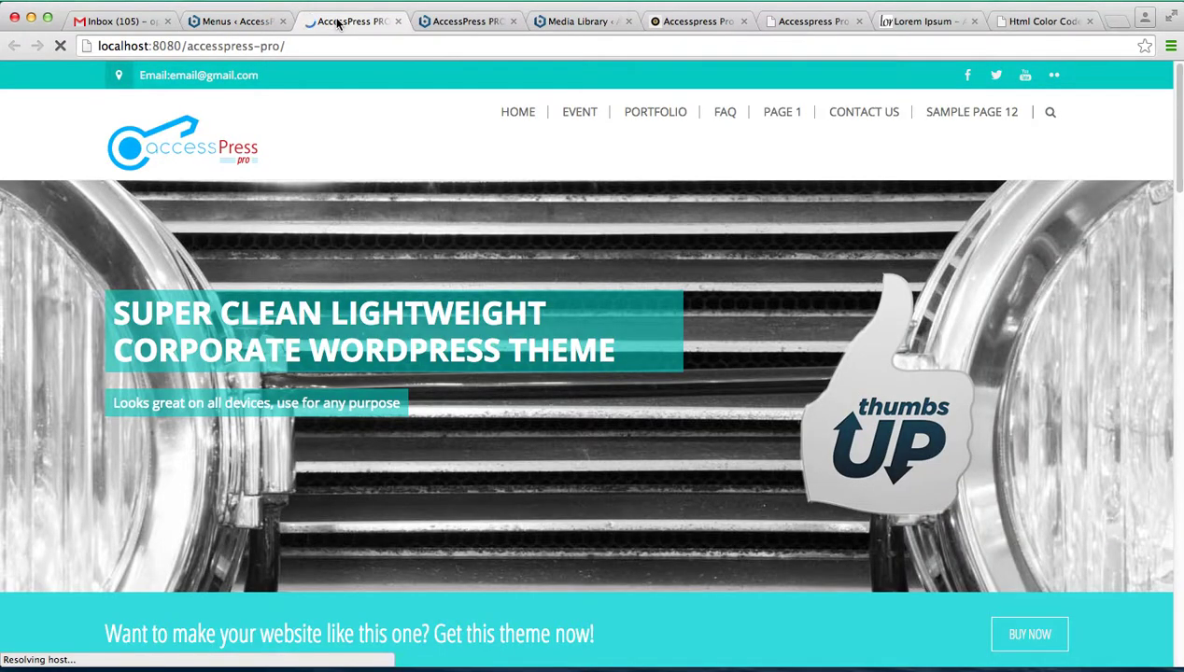
{"action": "left_click", "coordinate": [951, 119]}
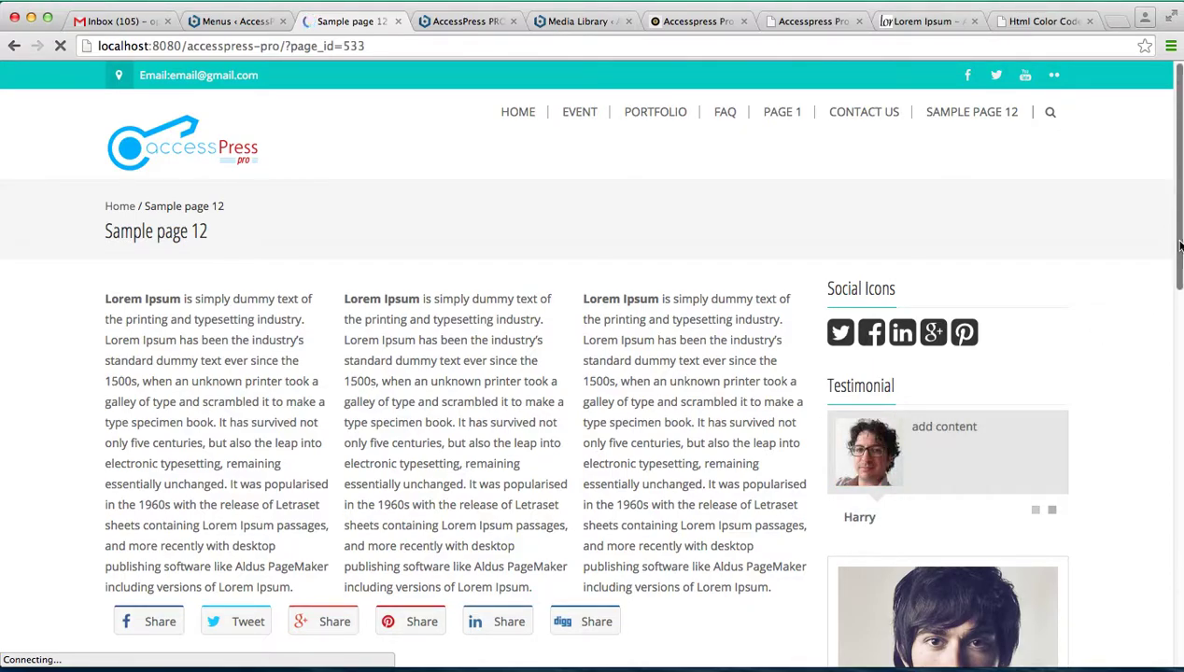
Return to the WordPress admin and open Sample page 12 for editing from the list of all pages.
{"action": "left_click_drag", "start_coordinate": [1179, 246], "coordinate": [1179, 185]}
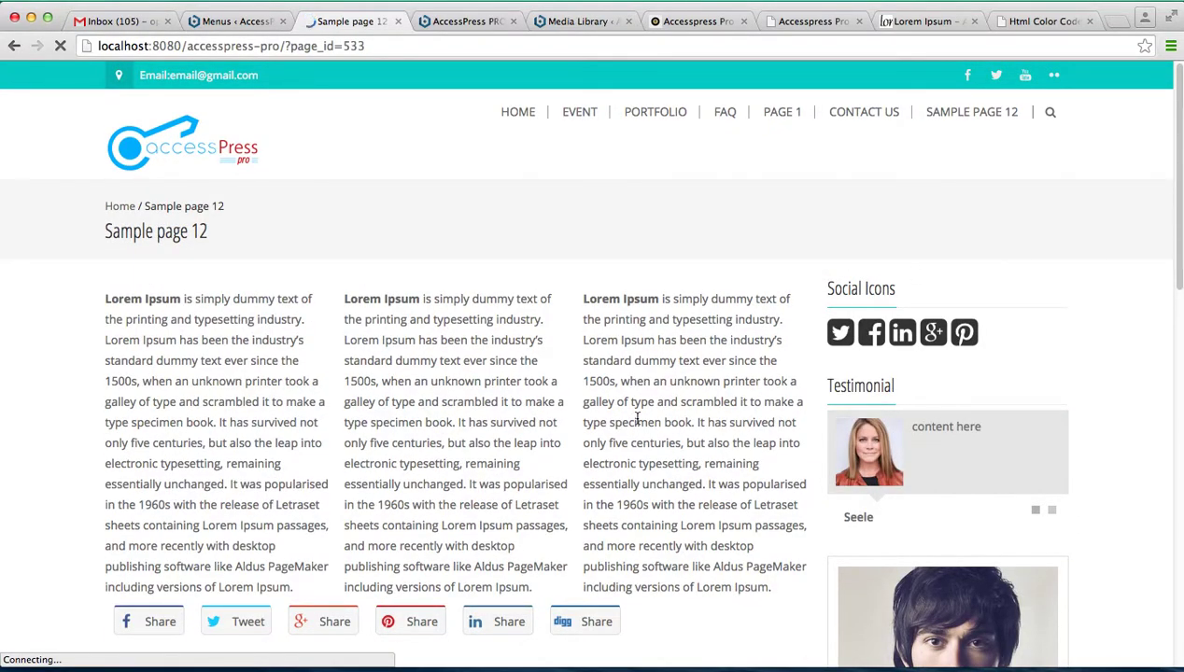
{"action": "left_click", "coordinate": [223, 22]}
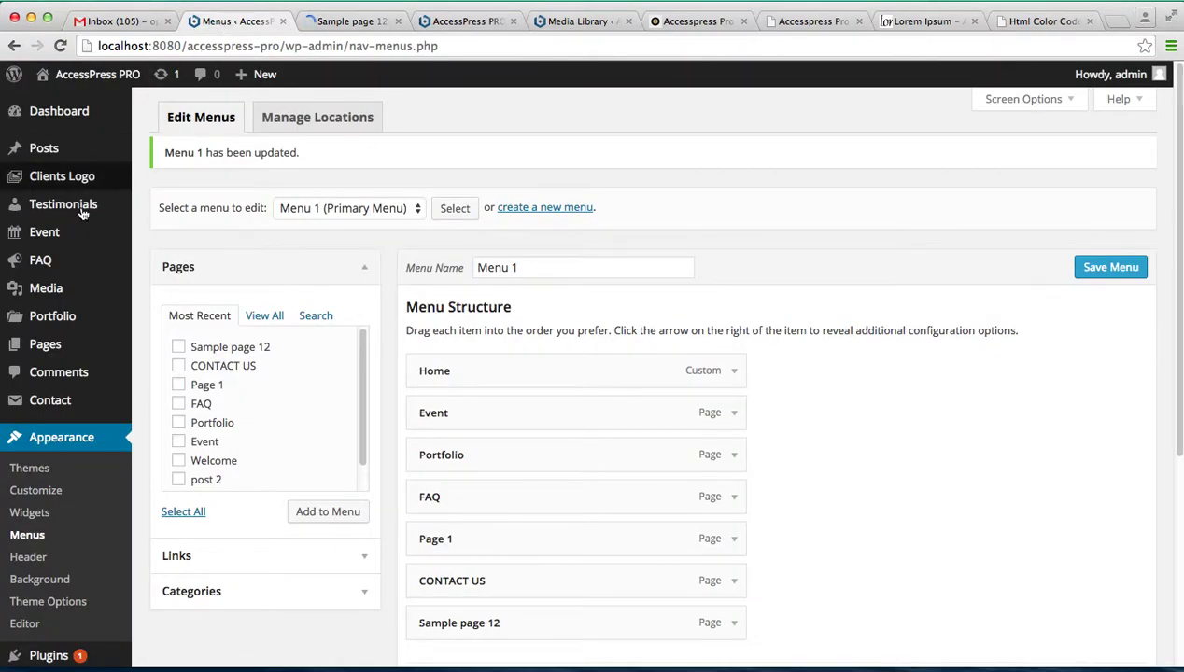
{"action": "mouse_move", "coordinate": [44, 359]}
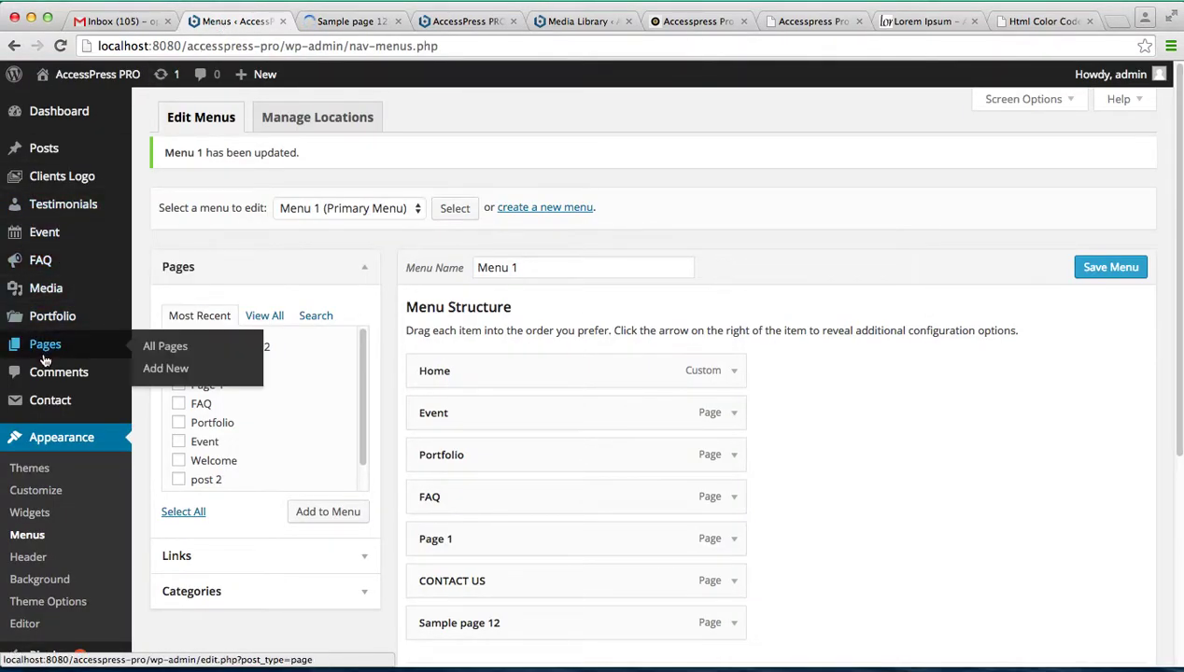
{"action": "left_click", "coordinate": [161, 349]}
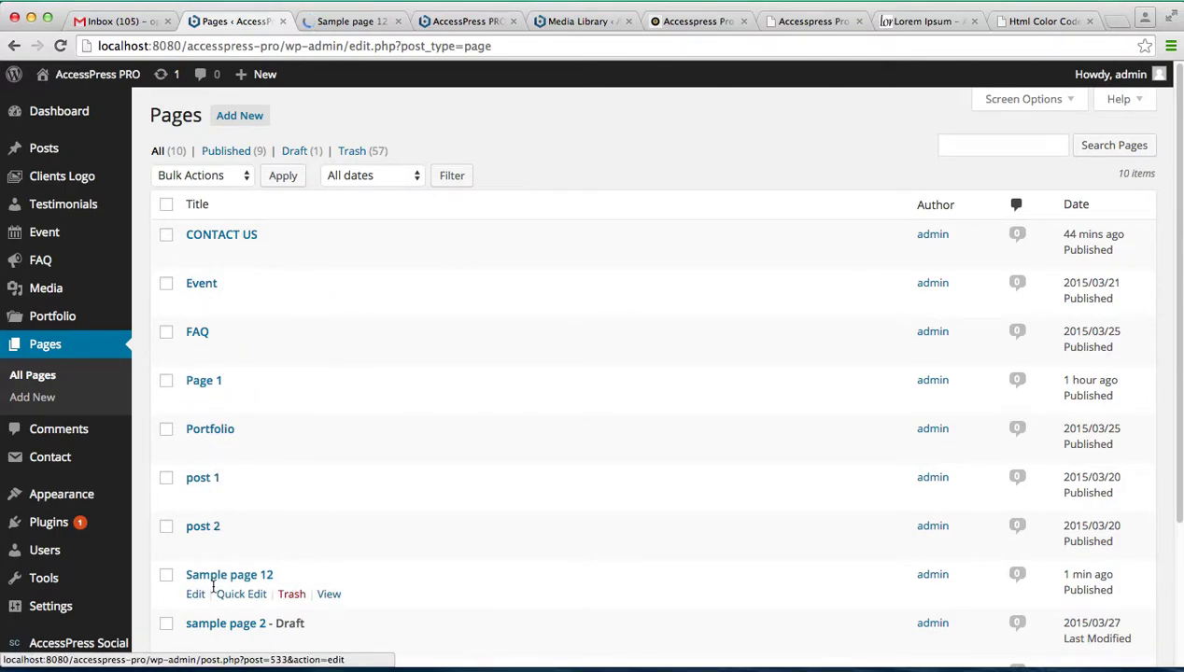
{"action": "left_click", "coordinate": [196, 596]}
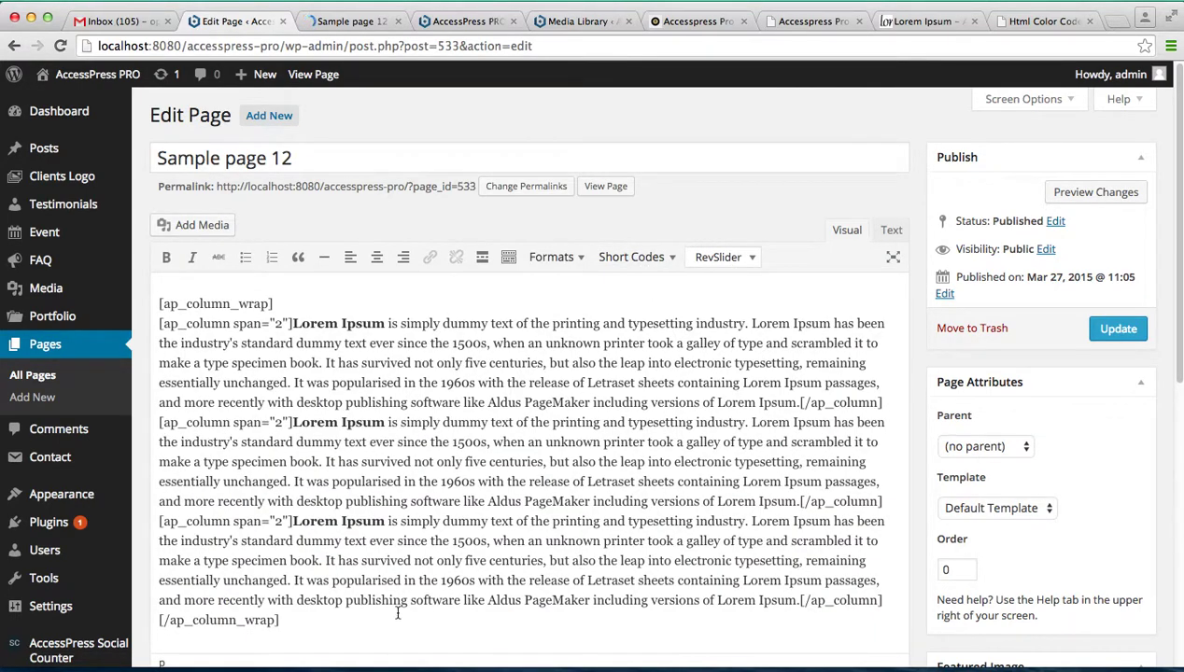
Start a new line below the column grid shortcode and open the settings for a Divider layout shortcode there.
{"action": "left_click", "coordinate": [360, 624]}
{"action": "key", "text": "Return"}
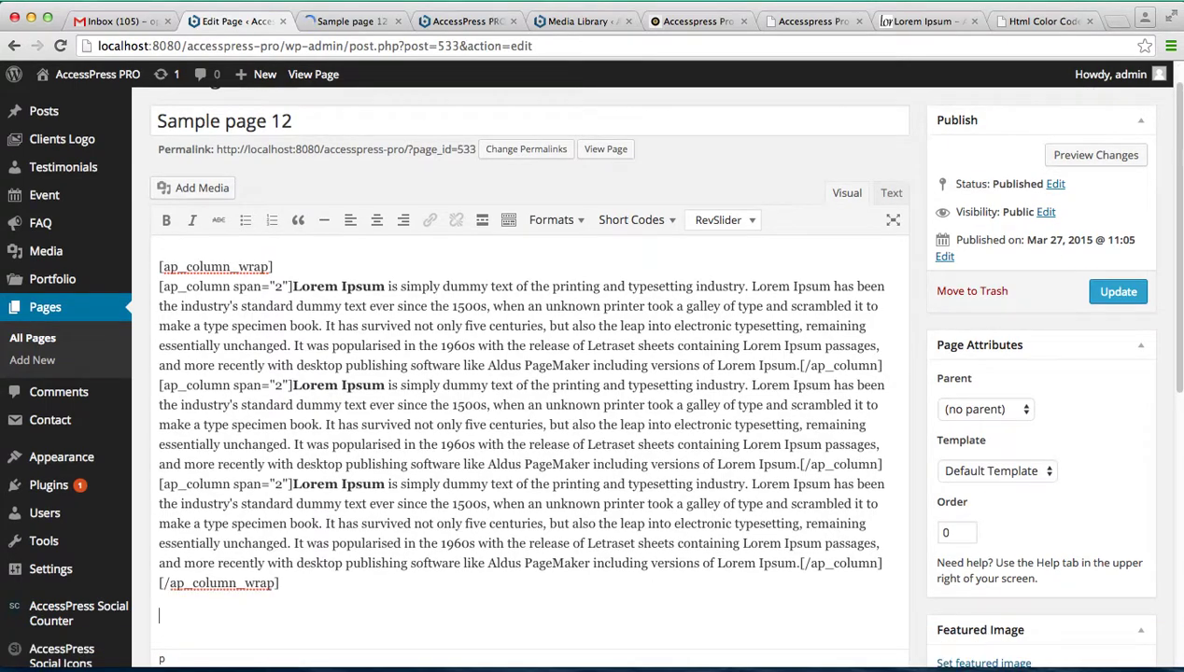
{"action": "left_click", "coordinate": [626, 222]}
{"action": "mouse_move", "coordinate": [636, 258]}
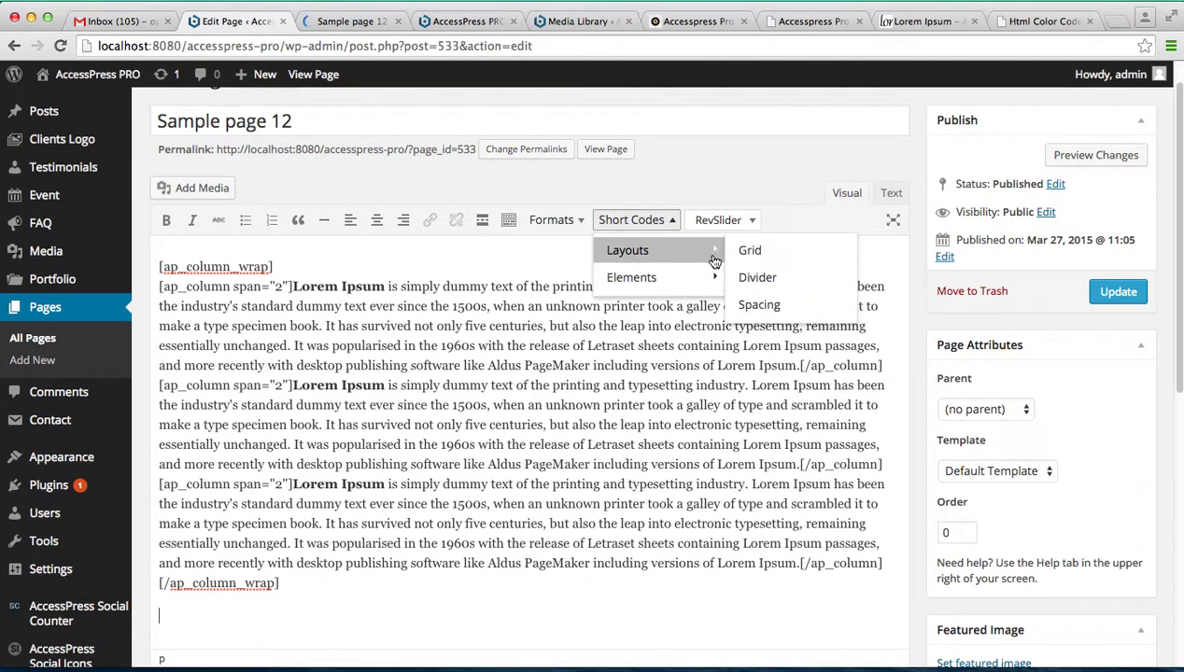
{"action": "left_click", "coordinate": [744, 280]}
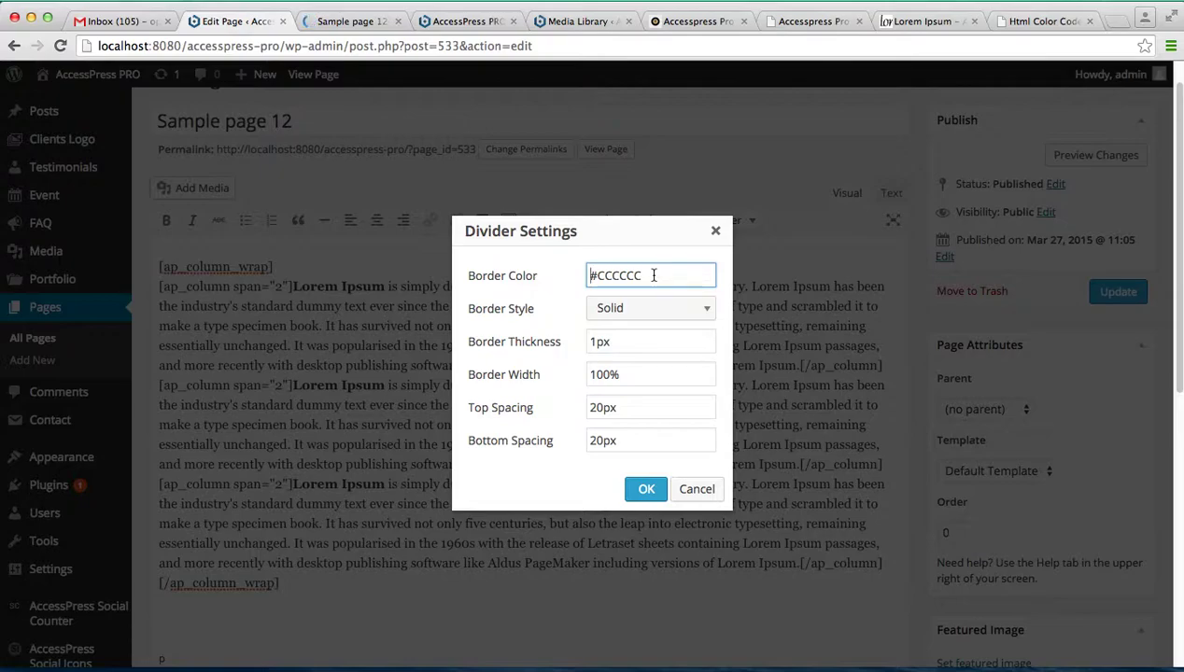
Copy the pink code #FE2EC8 from the chart on html-color-codes.info and set it as the divider's border color.
{"action": "left_click", "coordinate": [1009, 29]}
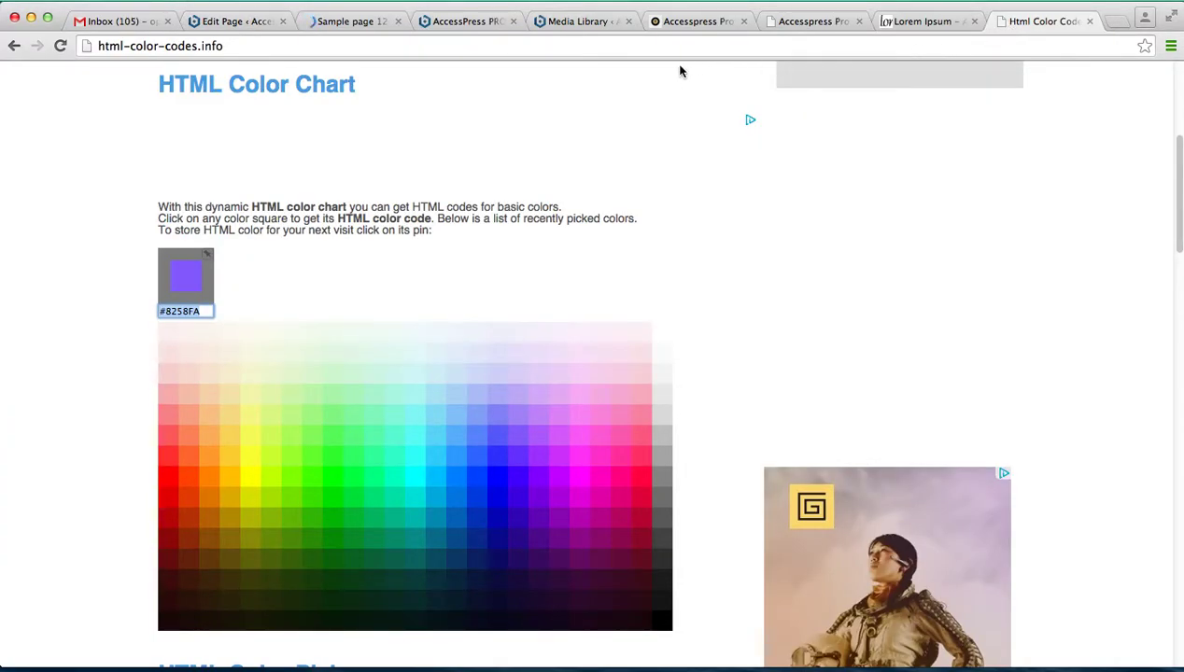
{"action": "left_click", "coordinate": [470, 449]}
{"action": "left_click", "coordinate": [308, 515]}
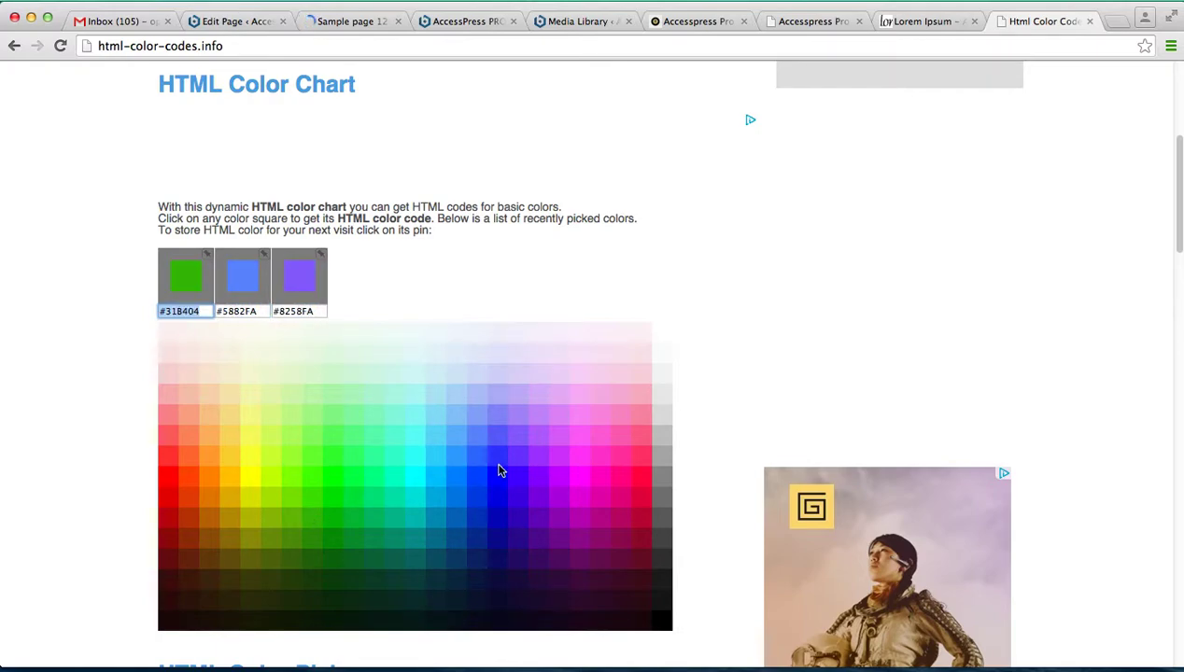
{"action": "left_click", "coordinate": [598, 466]}
{"action": "key", "text": "super+c"}
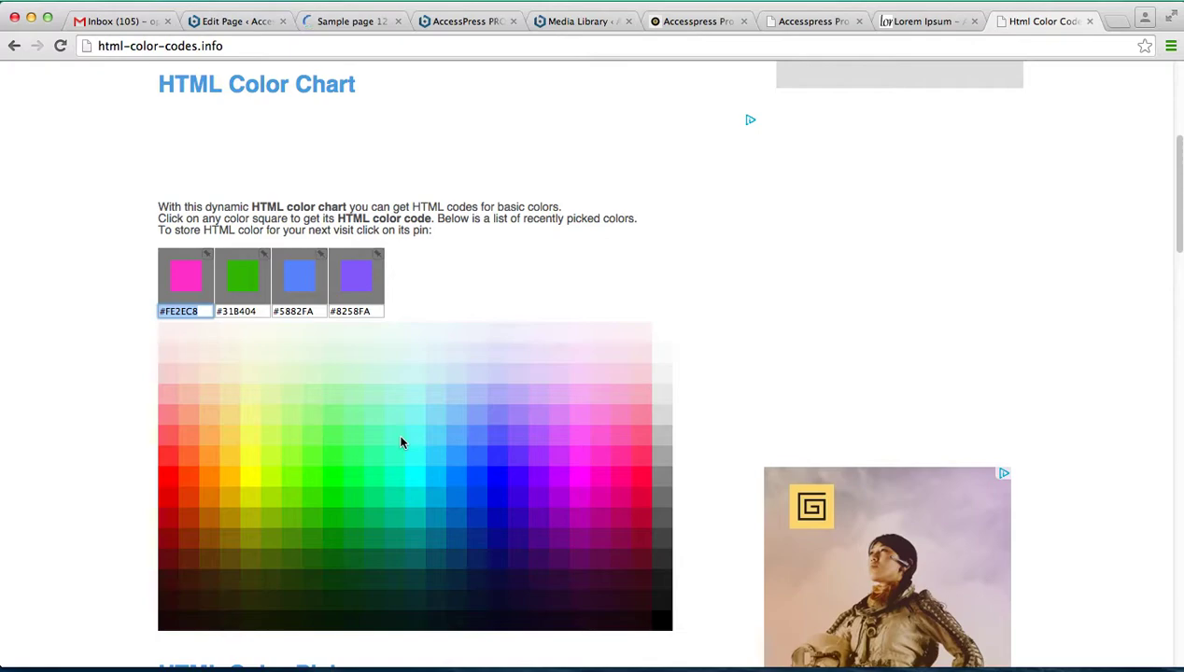
{"action": "mouse_move", "coordinate": [206, 311]}
{"action": "left_mouse_down"}
{"action": "mouse_move", "coordinate": [159, 310]}
{"action": "mouse_move", "coordinate": [197, 315]}
{"action": "left_mouse_up"}
{"action": "left_click", "coordinate": [243, 23]}
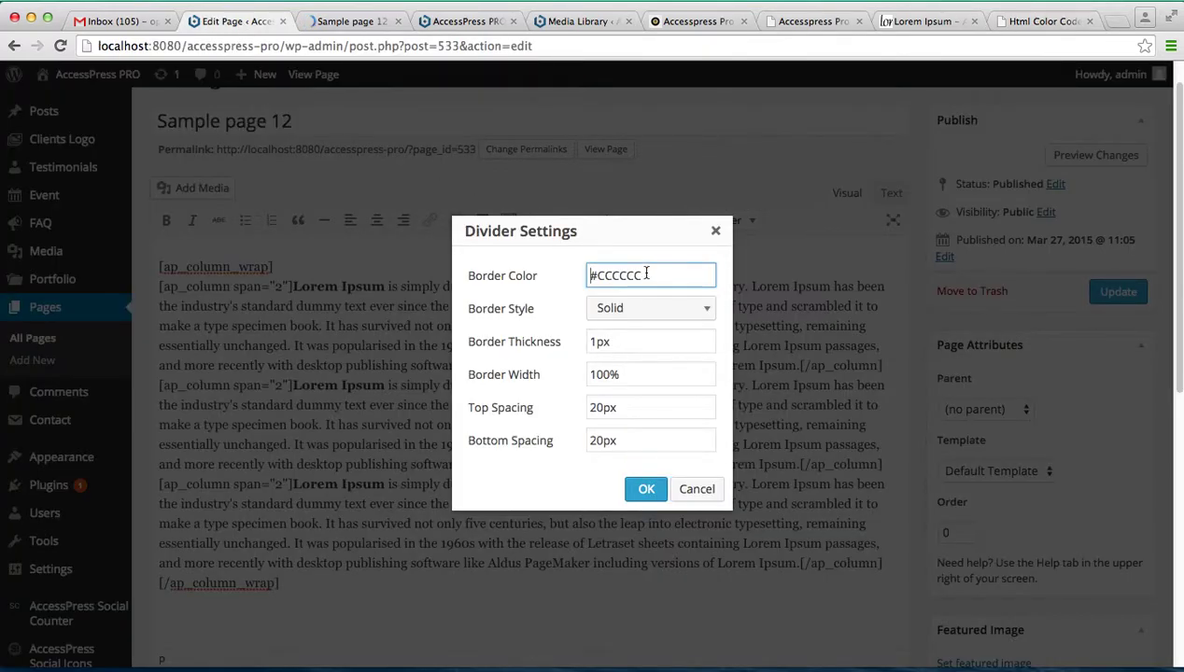
{"action": "left_click_drag", "start_coordinate": [646, 273], "coordinate": [578, 276]}
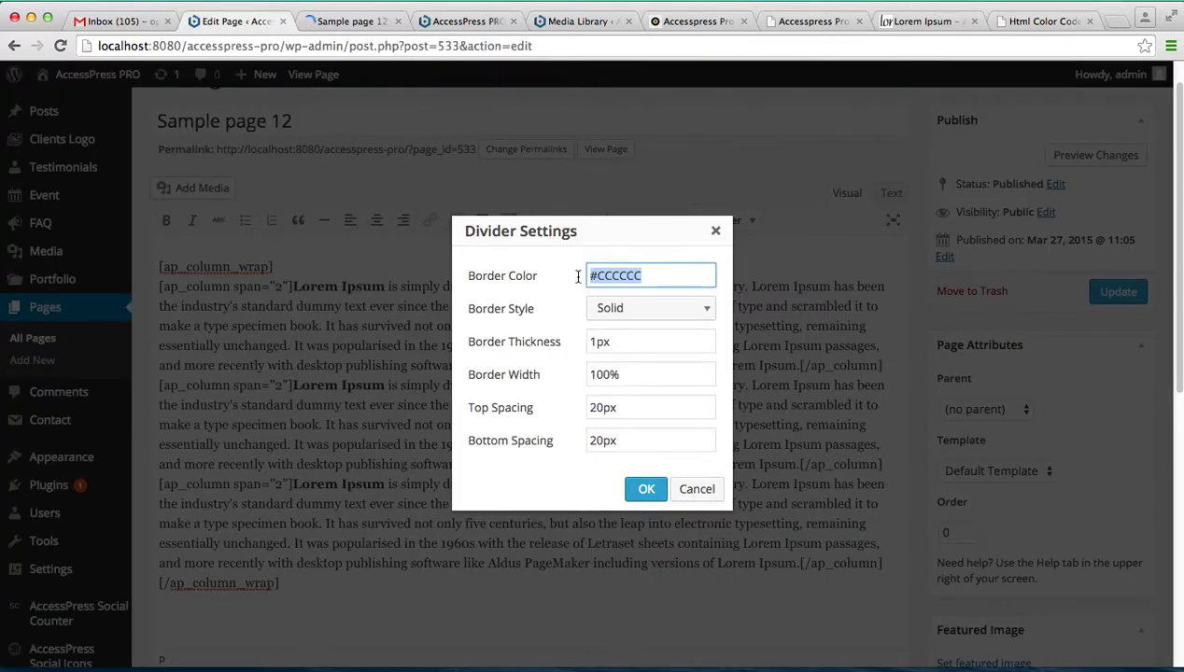
{"action": "key", "text": "super+v"}
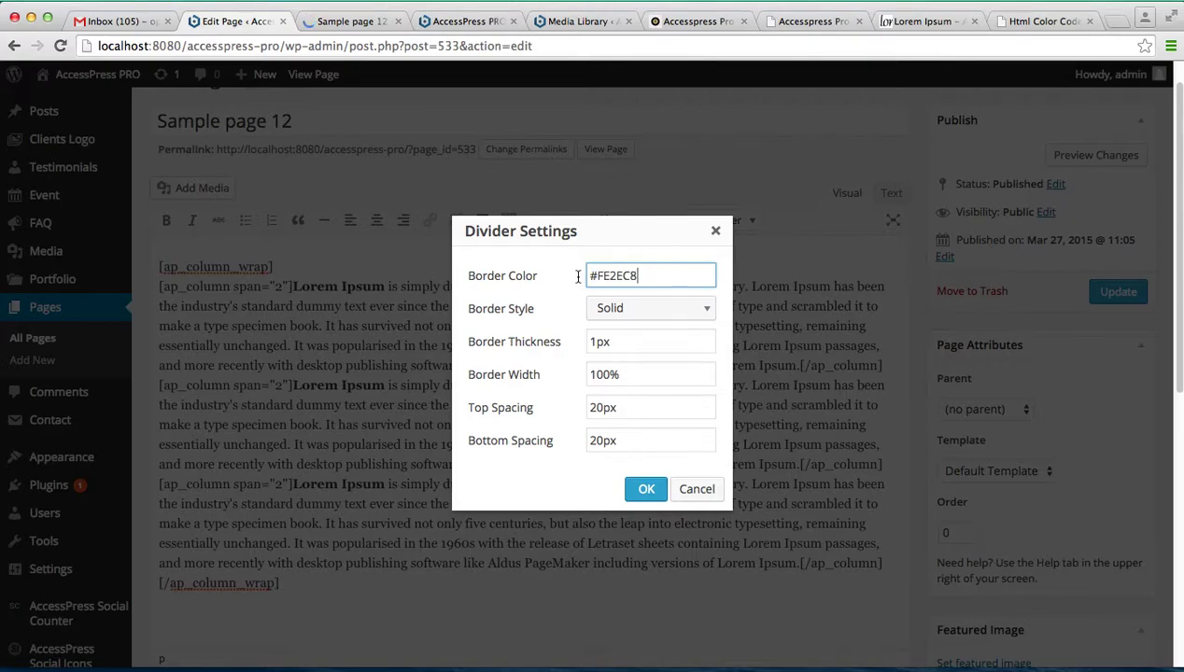
Choose the Solid border style, set the border thickness to 10px and insert the divider shortcode.
{"action": "left_click", "coordinate": [702, 313]}
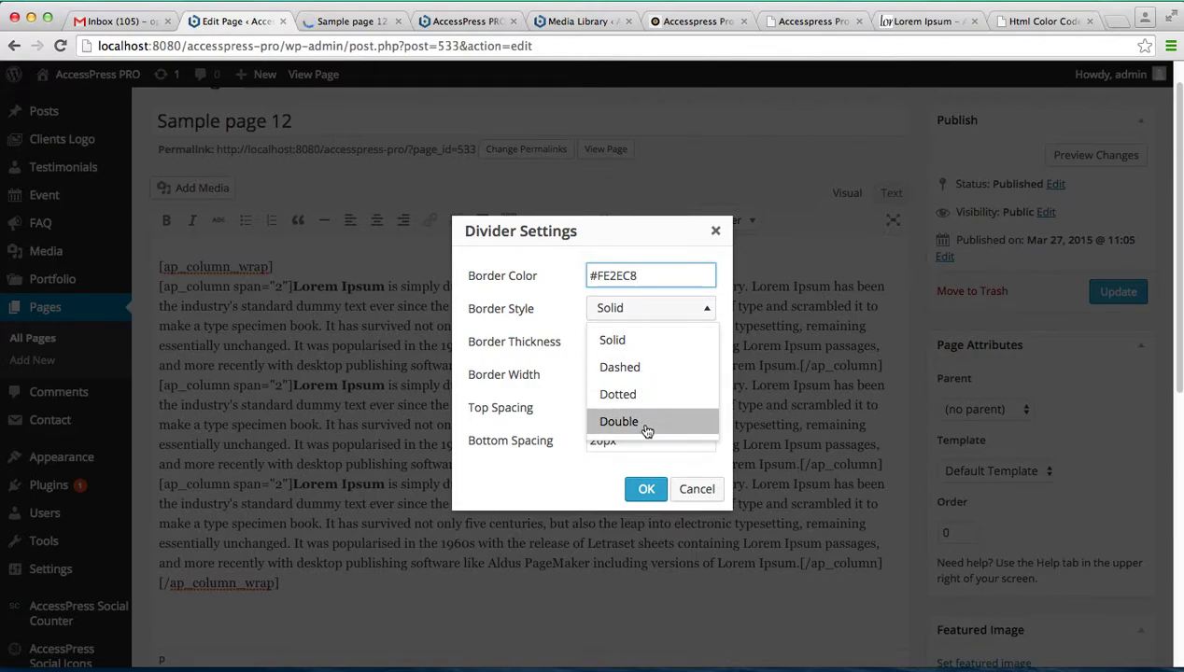
{"action": "left_click", "coordinate": [633, 344]}
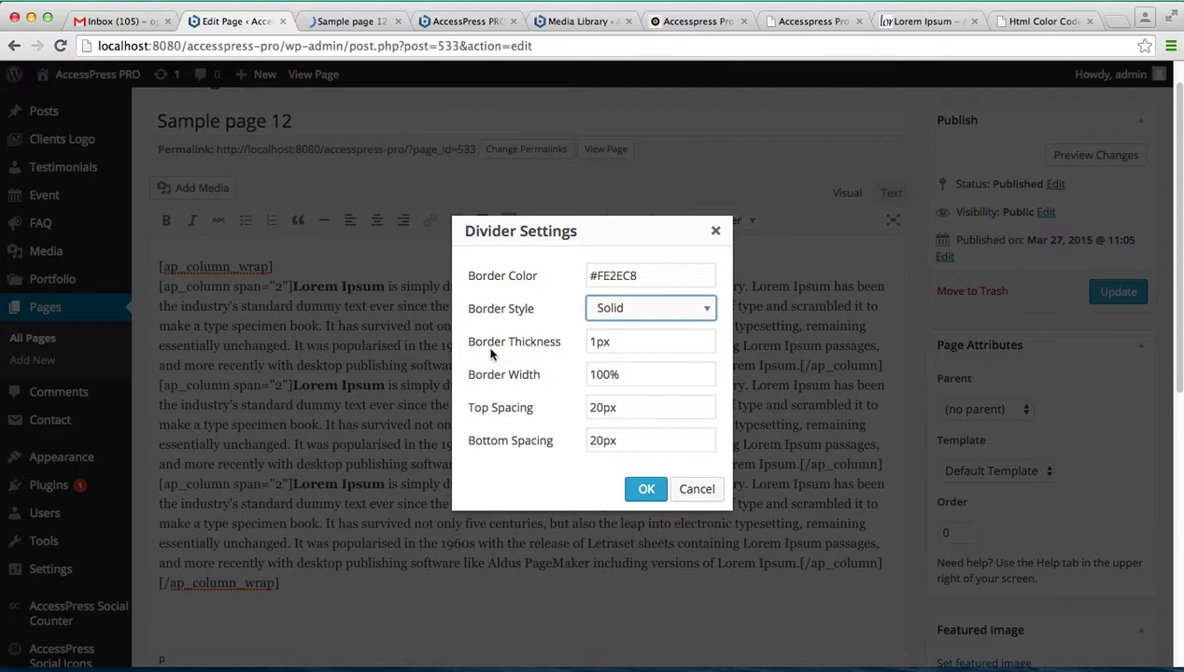
{"action": "left_click", "coordinate": [595, 341]}
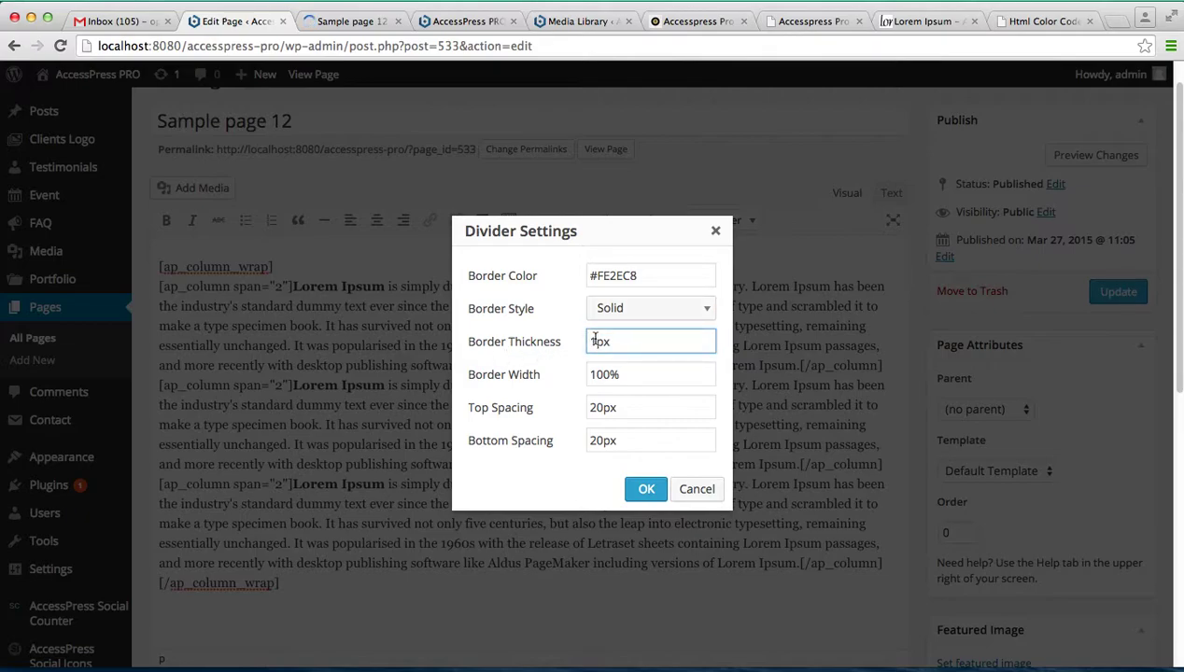
{"action": "key", "text": "BackSpace"}
{"action": "type", "text": "10"}
{"action": "left_click", "coordinate": [647, 489]}
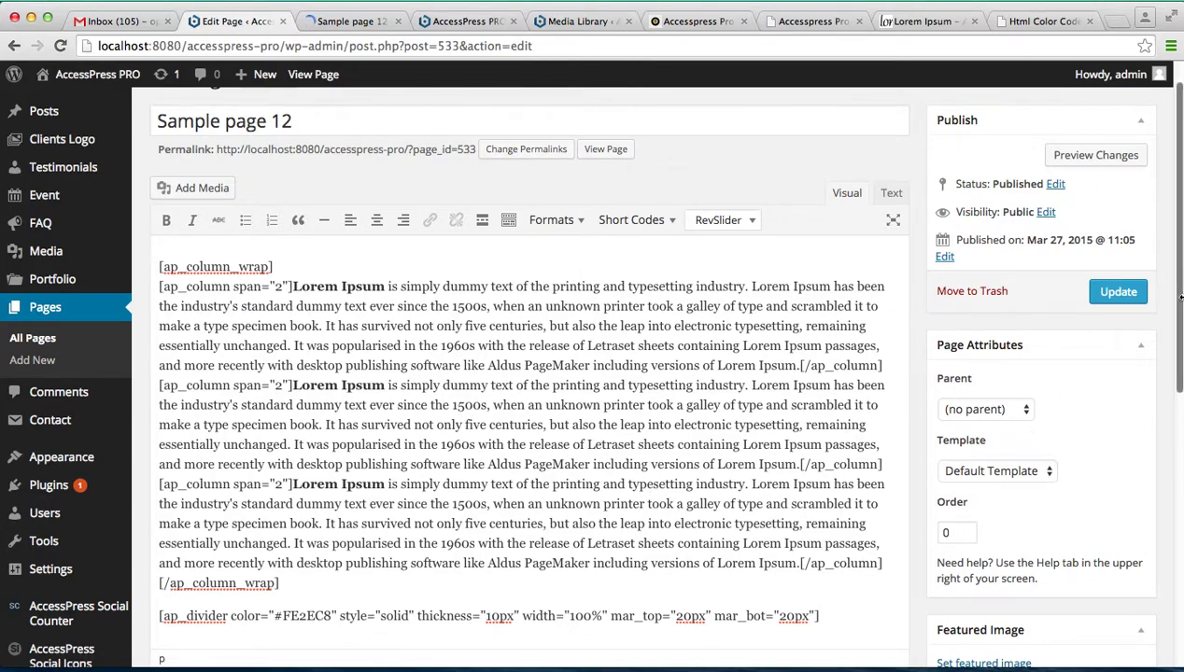
Update the page and reload Sample page 12 on the live site to check the divider below the columns.
{"action": "left_click", "coordinate": [1118, 293]}
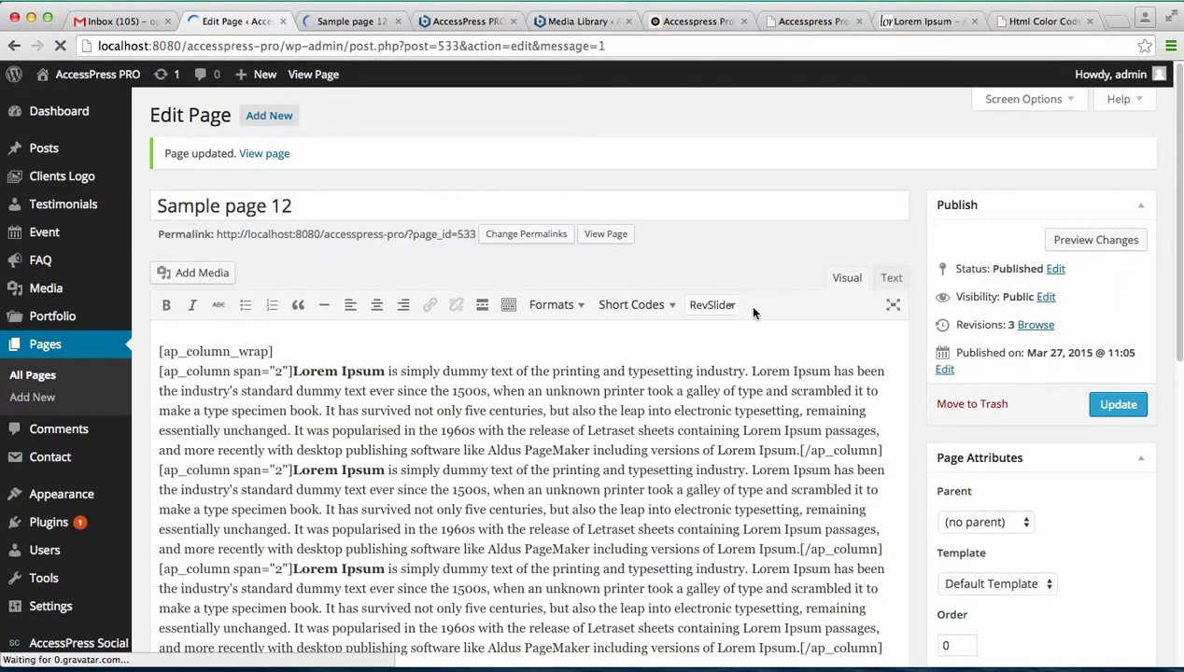
{"action": "left_click", "coordinate": [334, 23]}
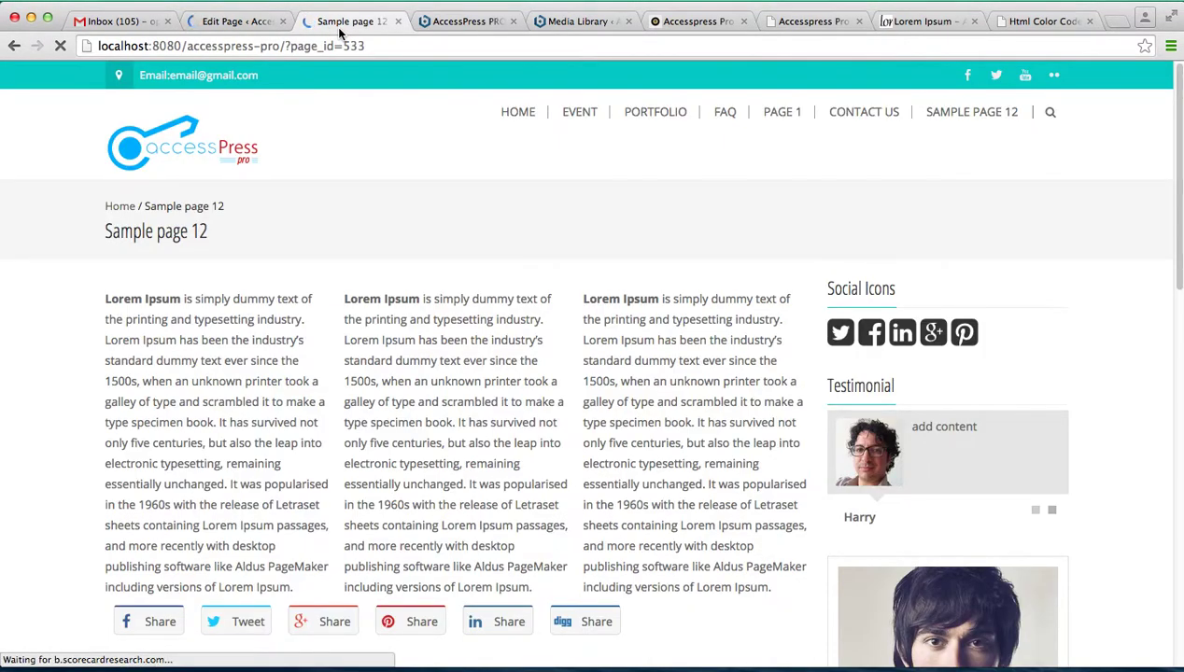
{"action": "left_click", "coordinate": [375, 48]}
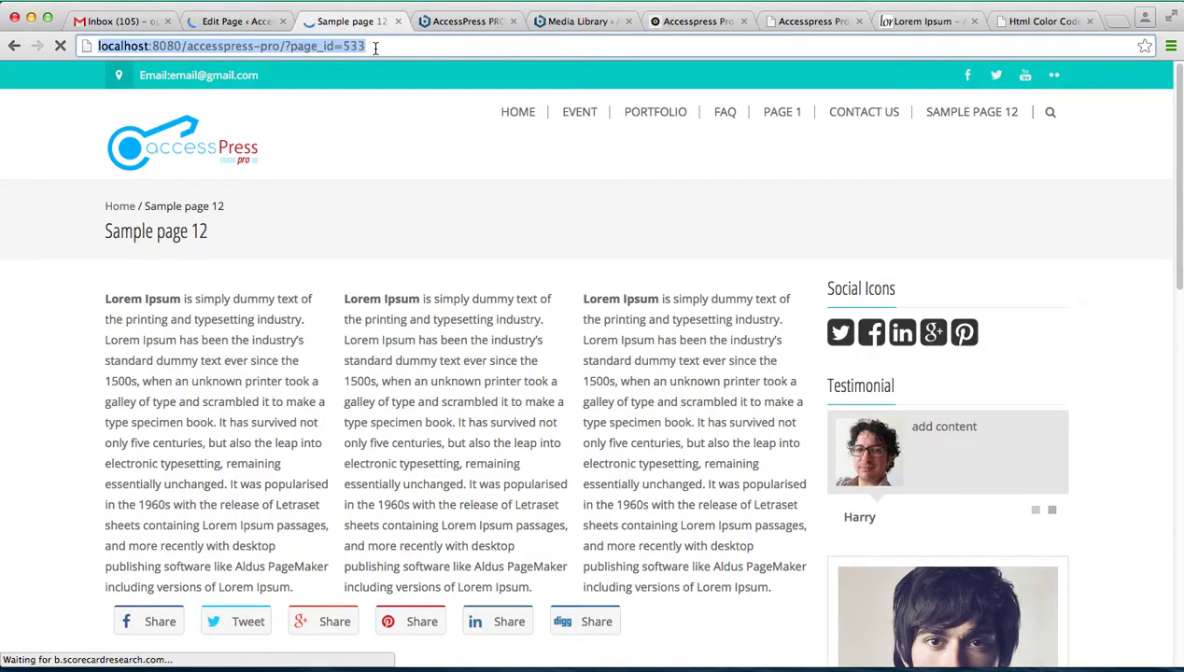
{"action": "key", "text": "Return"}
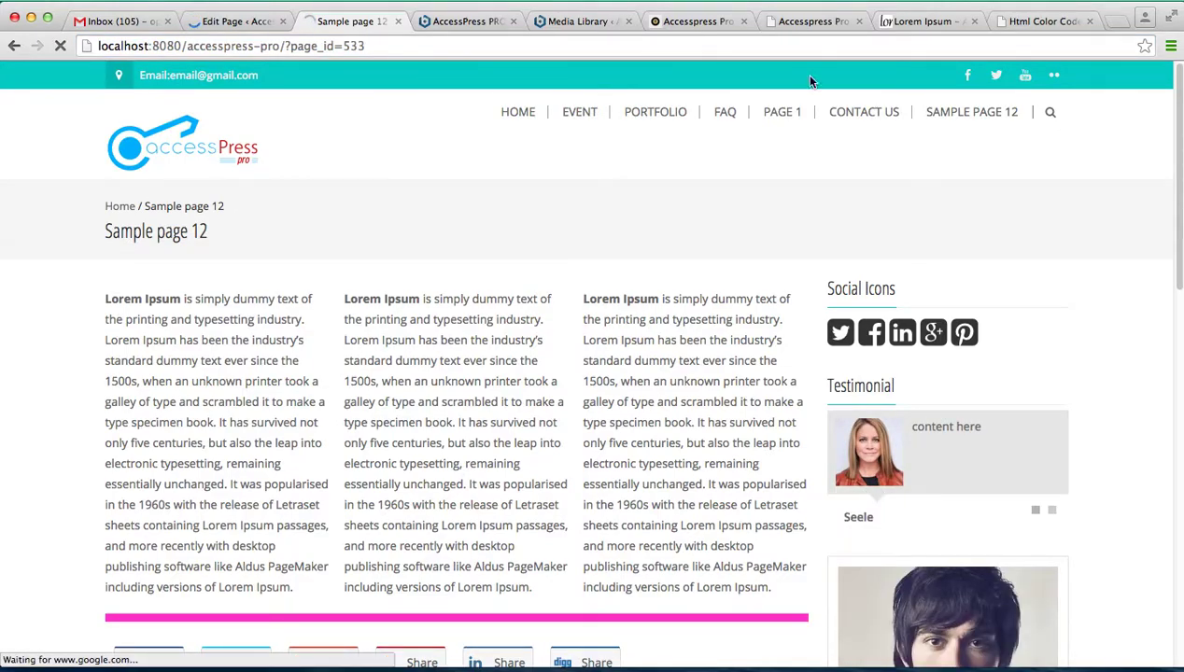
{"action": "left_click_drag", "start_coordinate": [1172, 172], "coordinate": [1176, 264]}
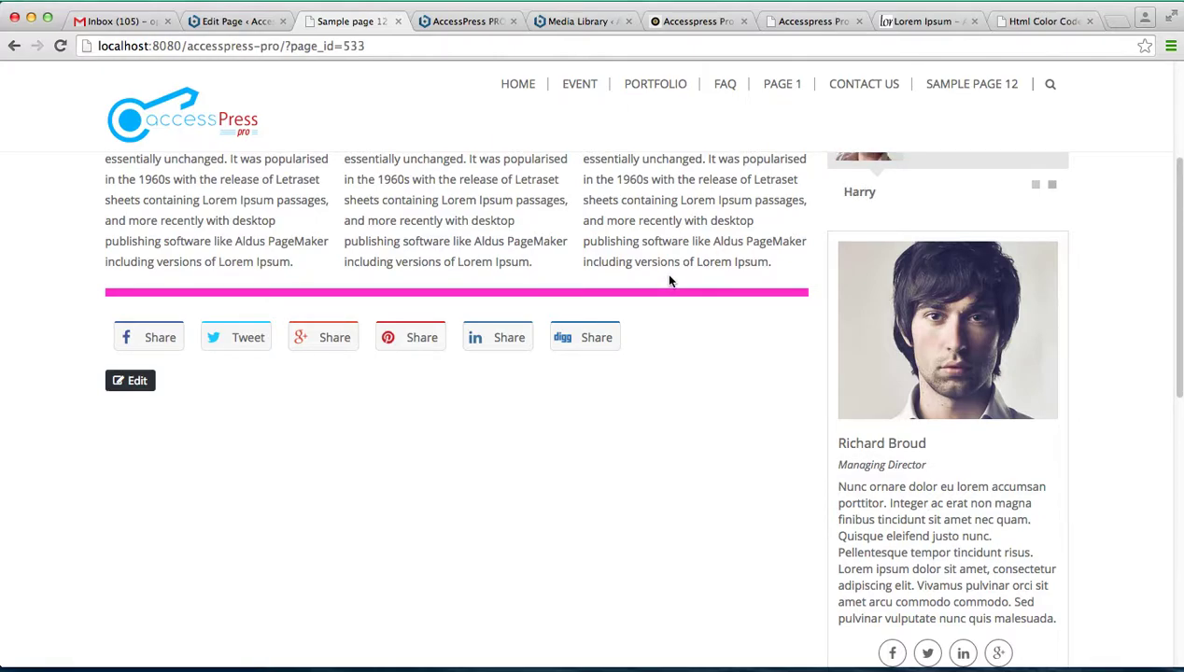
Insert a Spacing layout shortcode with a height of 20px on a new line below the divider shortcode.
{"action": "left_click", "coordinate": [247, 26]}
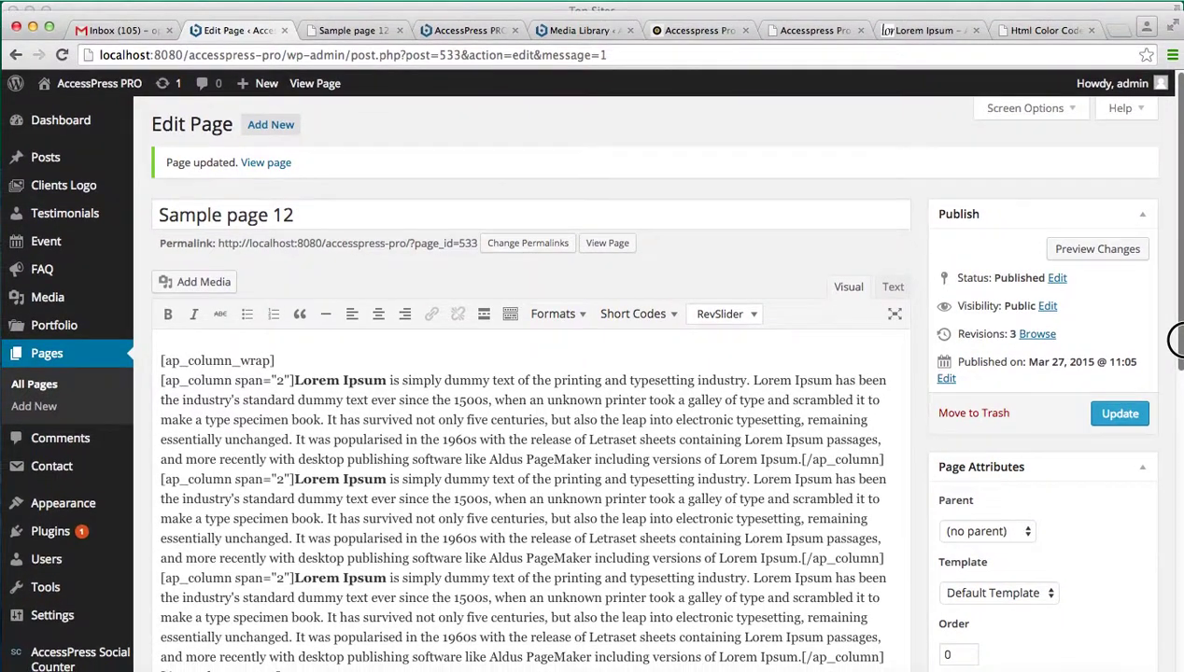
{"action": "left_click_drag", "start_coordinate": [1177, 341], "coordinate": [1174, 497]}
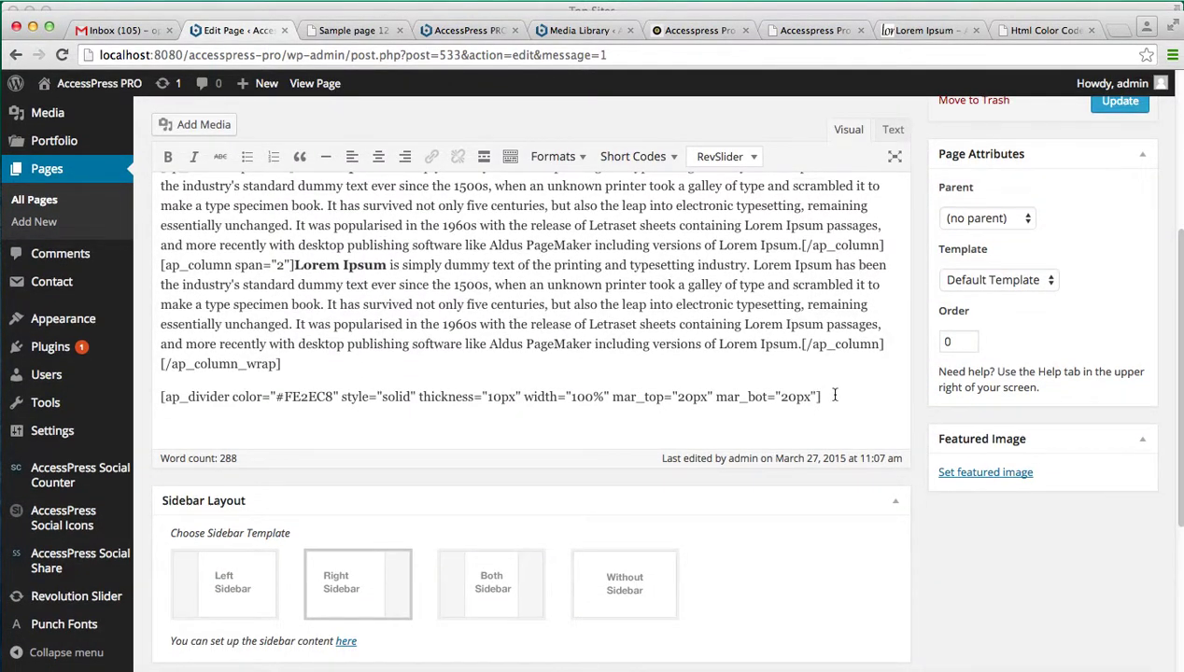
{"action": "key", "text": "Return"}
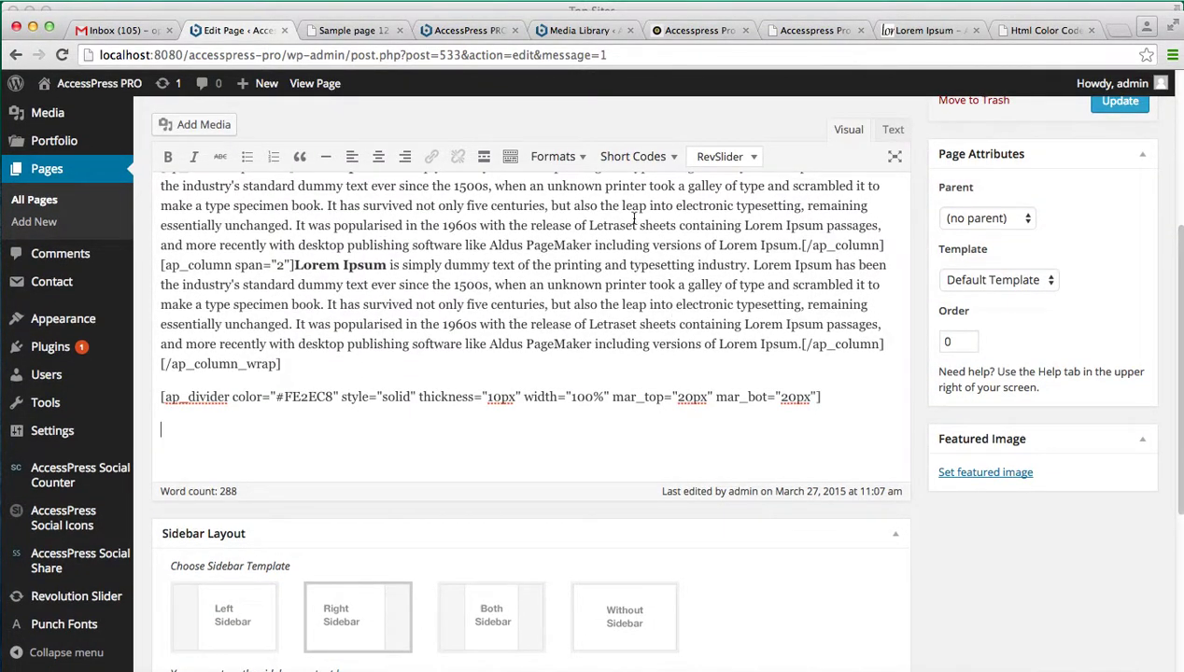
{"action": "left_click", "coordinate": [639, 158]}
{"action": "mouse_move", "coordinate": [643, 189]}
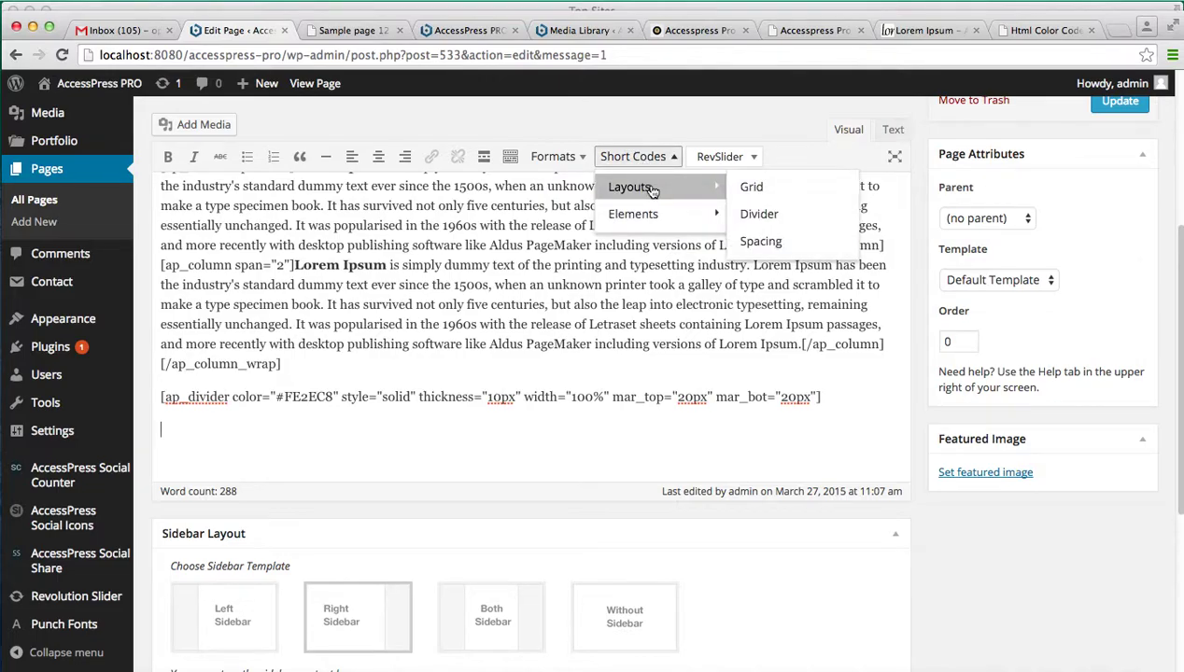
{"action": "left_click", "coordinate": [758, 242]}
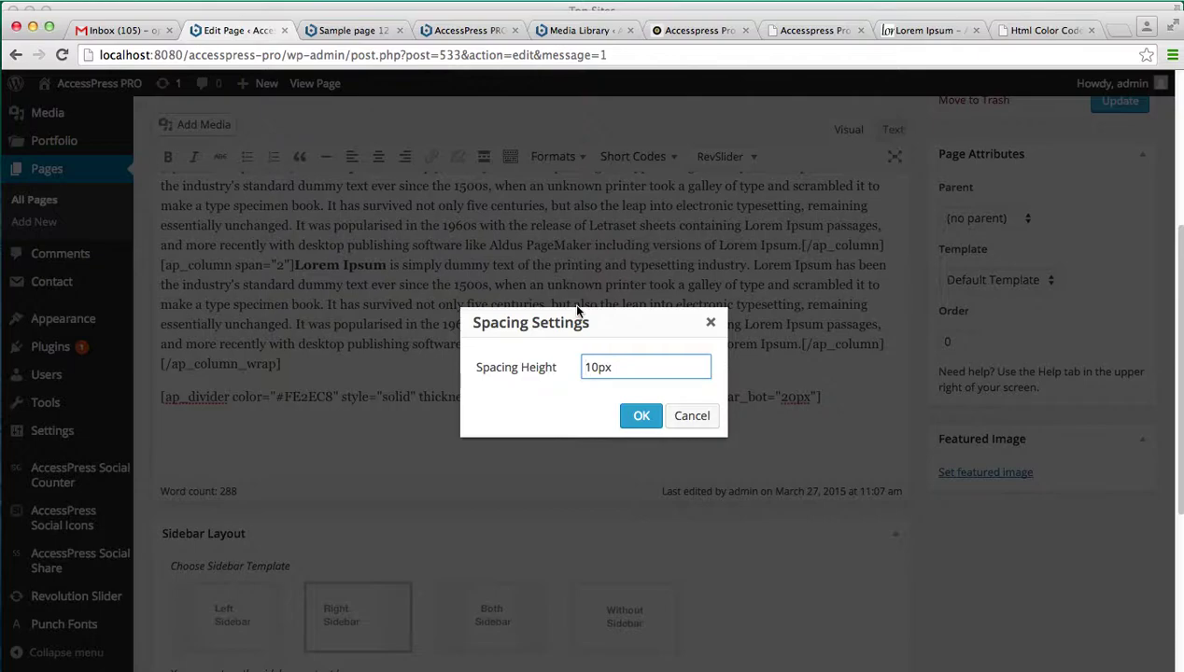
{"action": "left_click", "coordinate": [599, 367]}
{"action": "key", "text": "BackSpace"}
{"action": "key", "text": "BackSpace"}
{"action": "type", "text": "20"}
{"action": "left_click", "coordinate": [640, 416]}
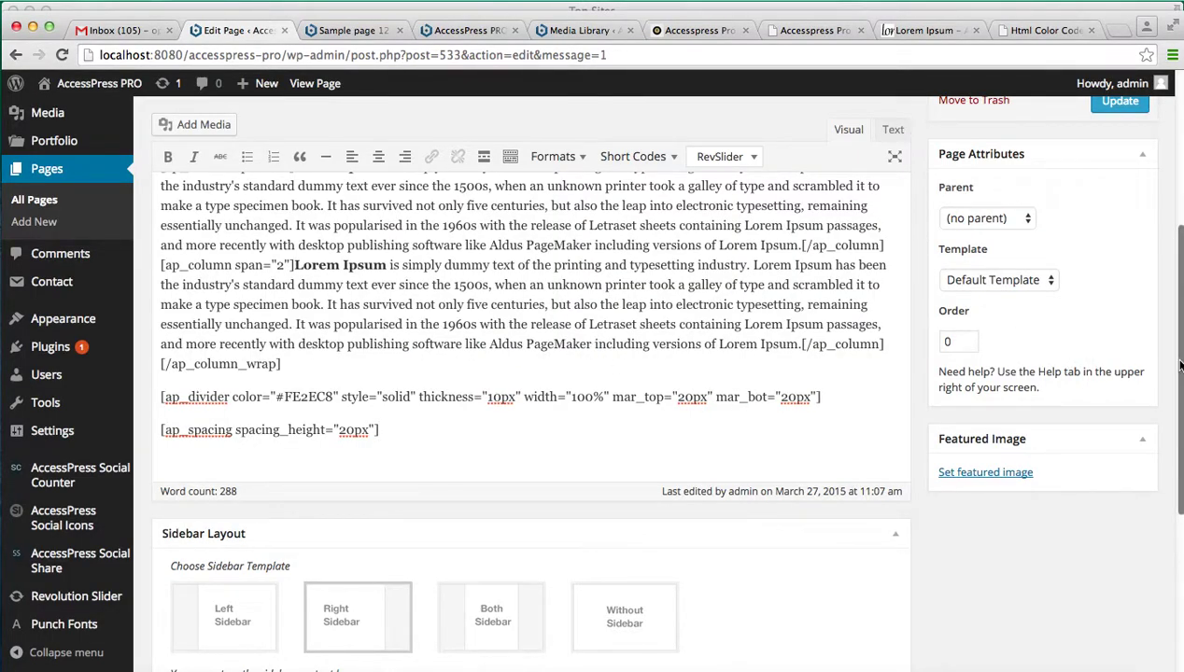
Update the page and reload Sample page 12 on the live site to check the spacing below the divider.
{"action": "left_click", "coordinate": [1119, 103]}
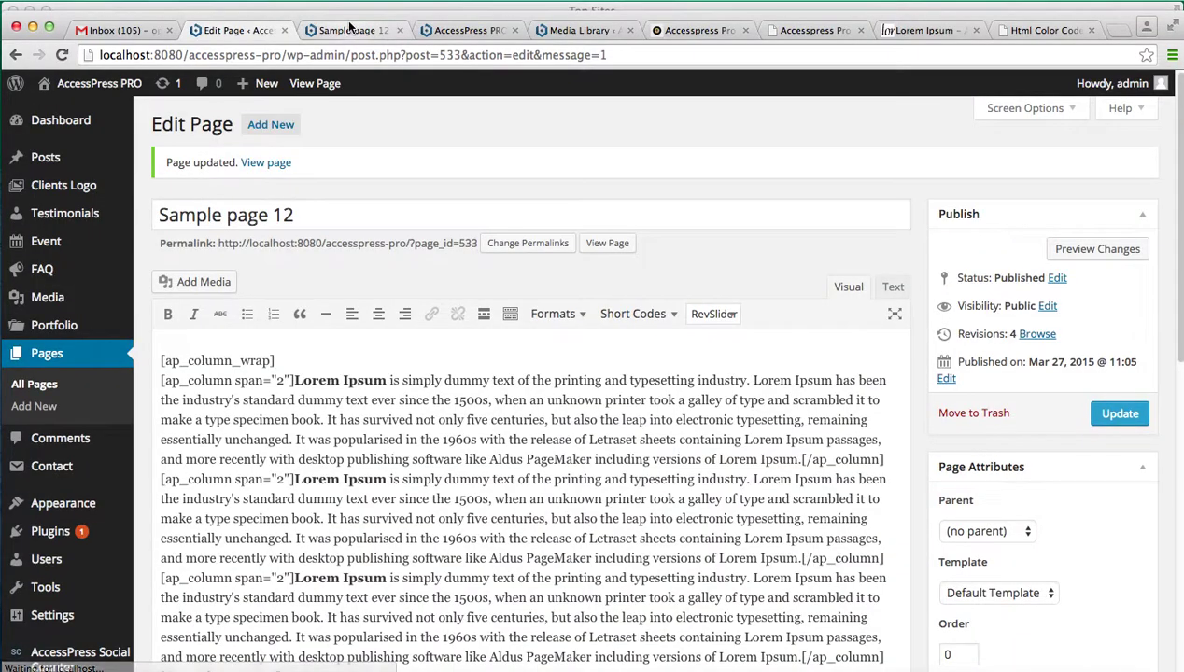
{"action": "left_click", "coordinate": [349, 30]}
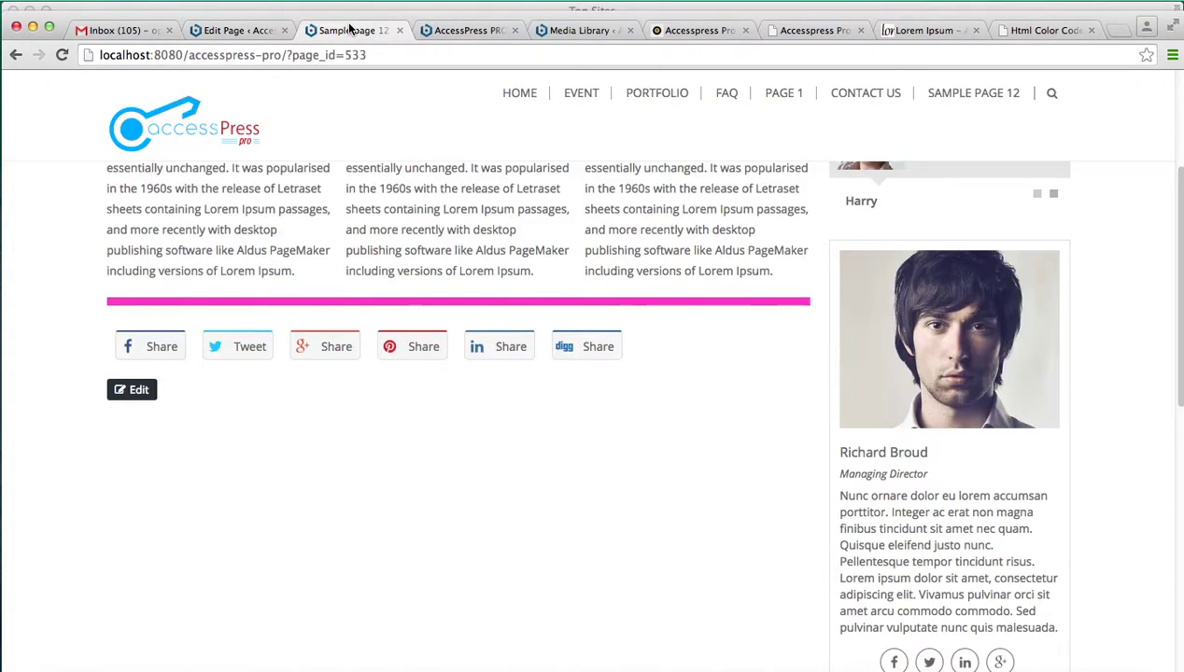
{"action": "left_click", "coordinate": [370, 55]}
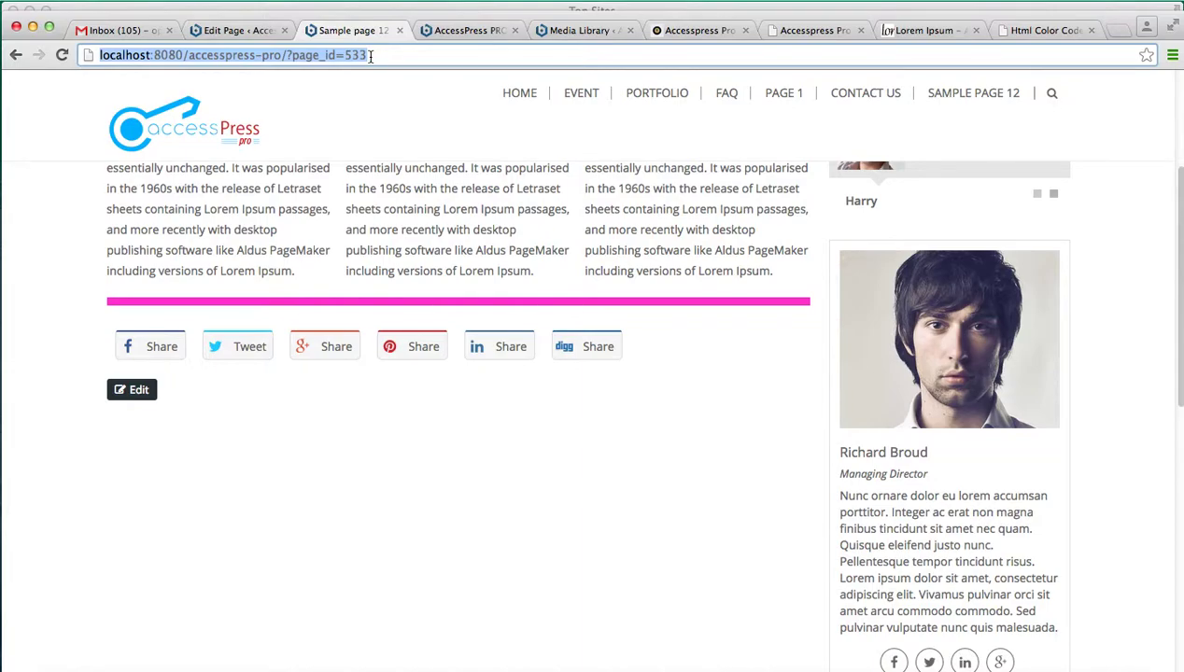
{"action": "key", "text": "Return"}
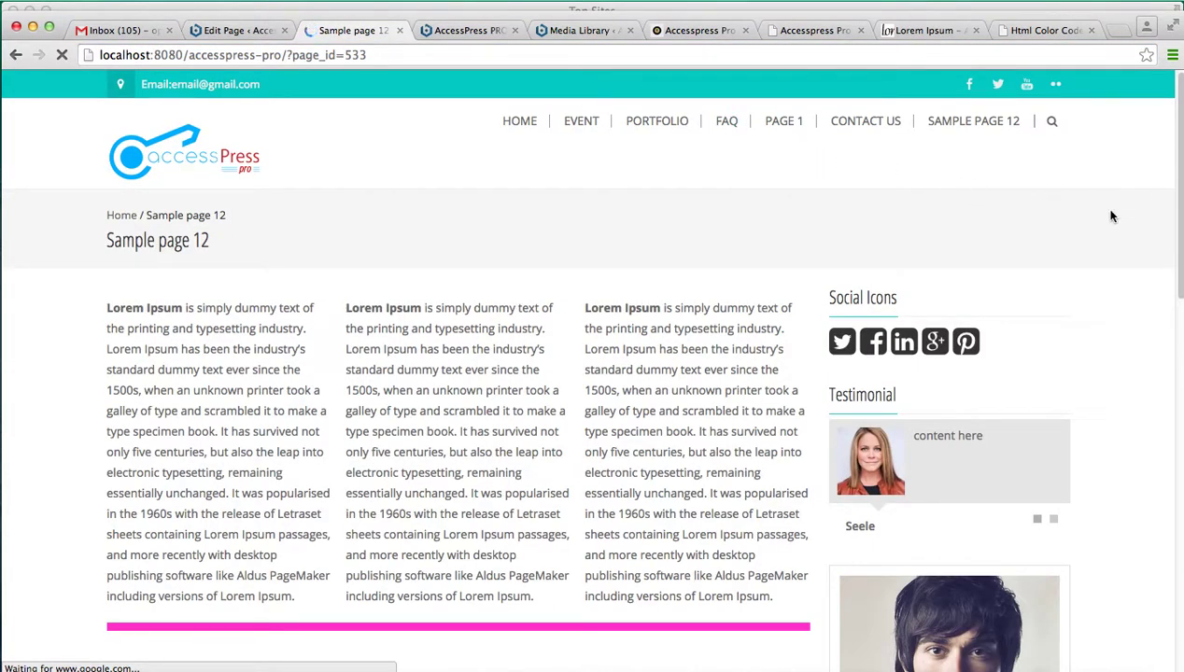
{"action": "scroll", "coordinate": [677, 364], "scroll_direction": "down", "scroll_amount": 5}
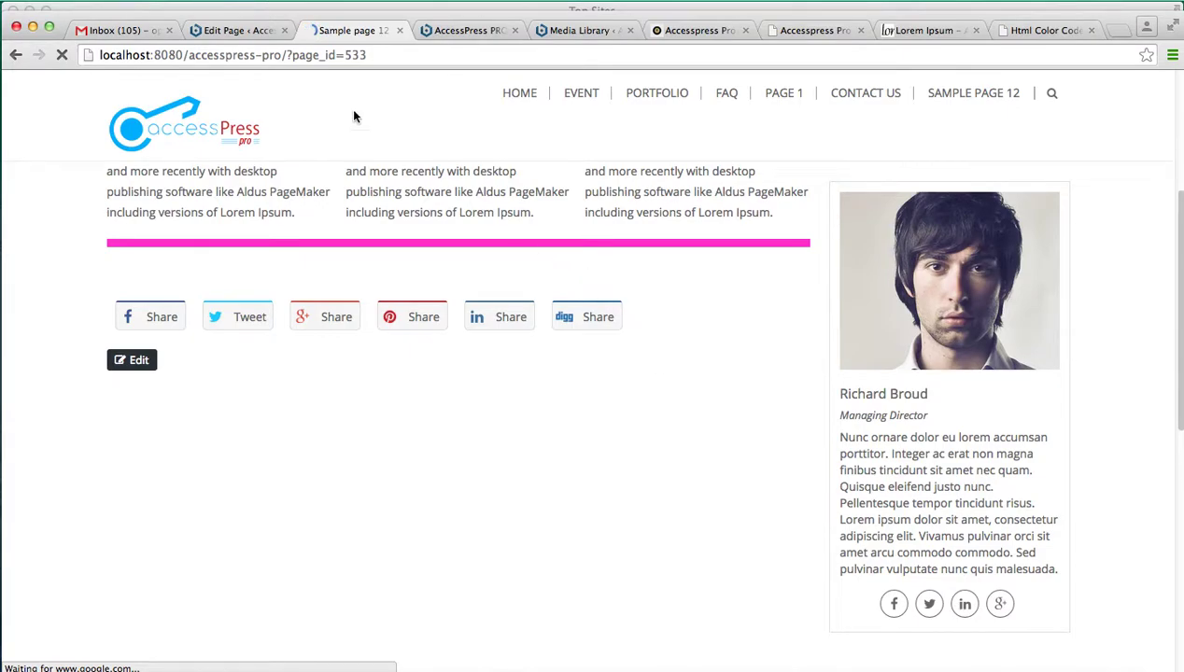
Return to the page editor and look through the available Layouts and Elements shortcodes.
{"action": "left_click", "coordinate": [249, 35]}
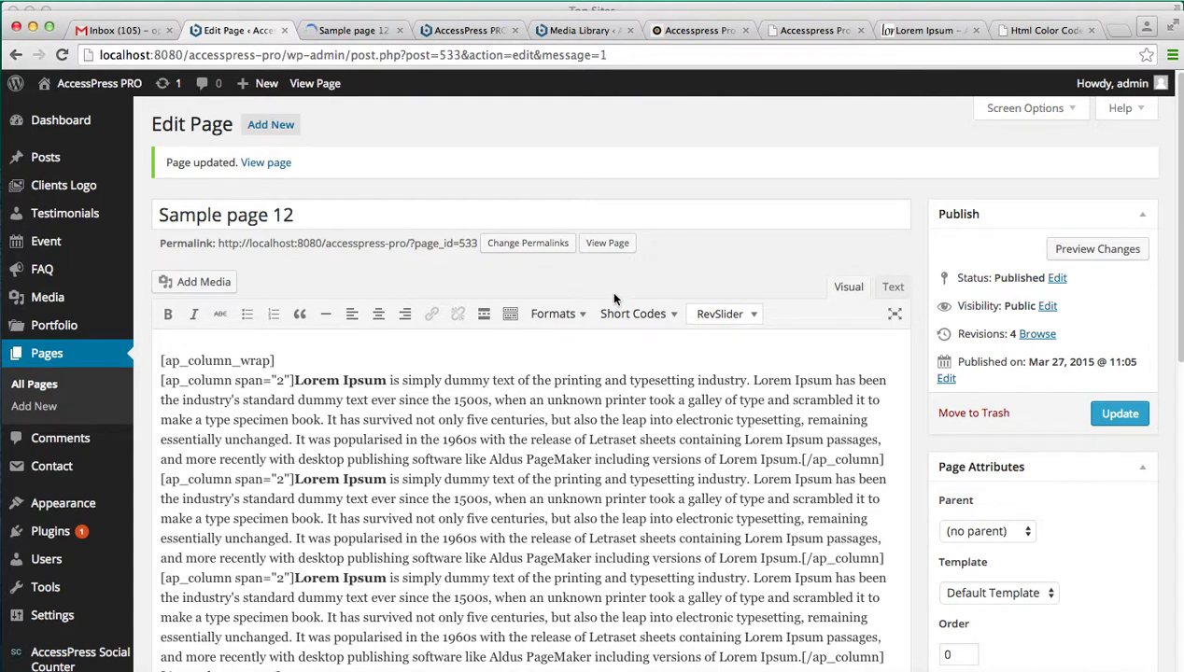
{"action": "left_click", "coordinate": [633, 313]}
{"action": "mouse_move", "coordinate": [636, 345]}
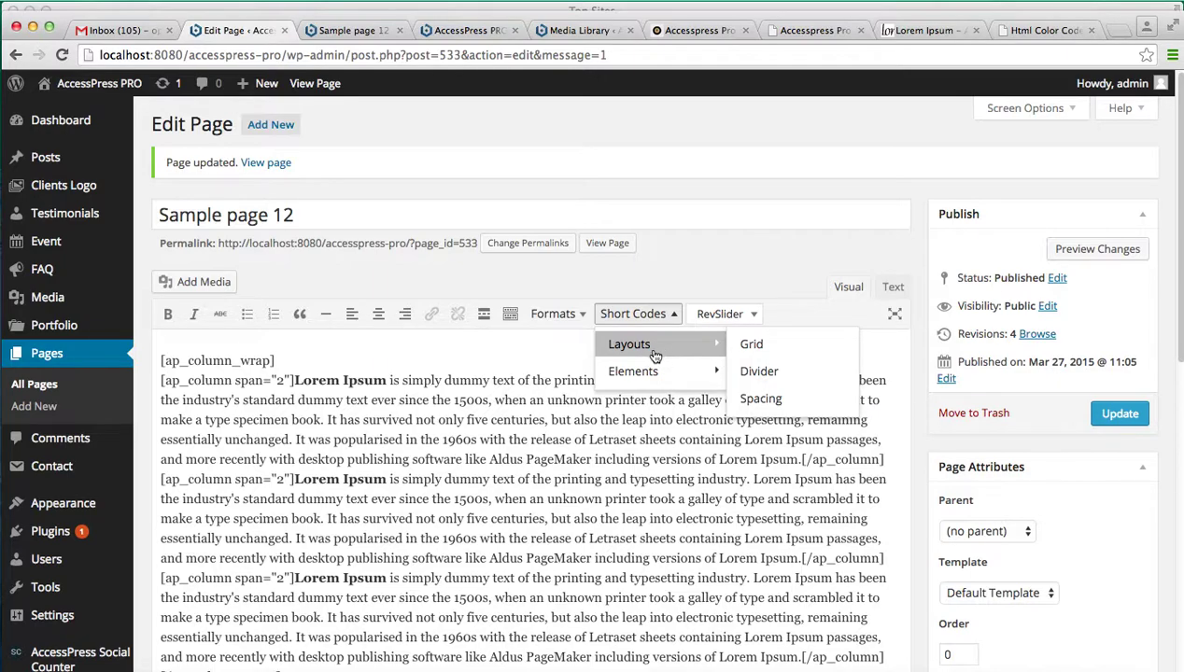
{"action": "mouse_move", "coordinate": [643, 381]}
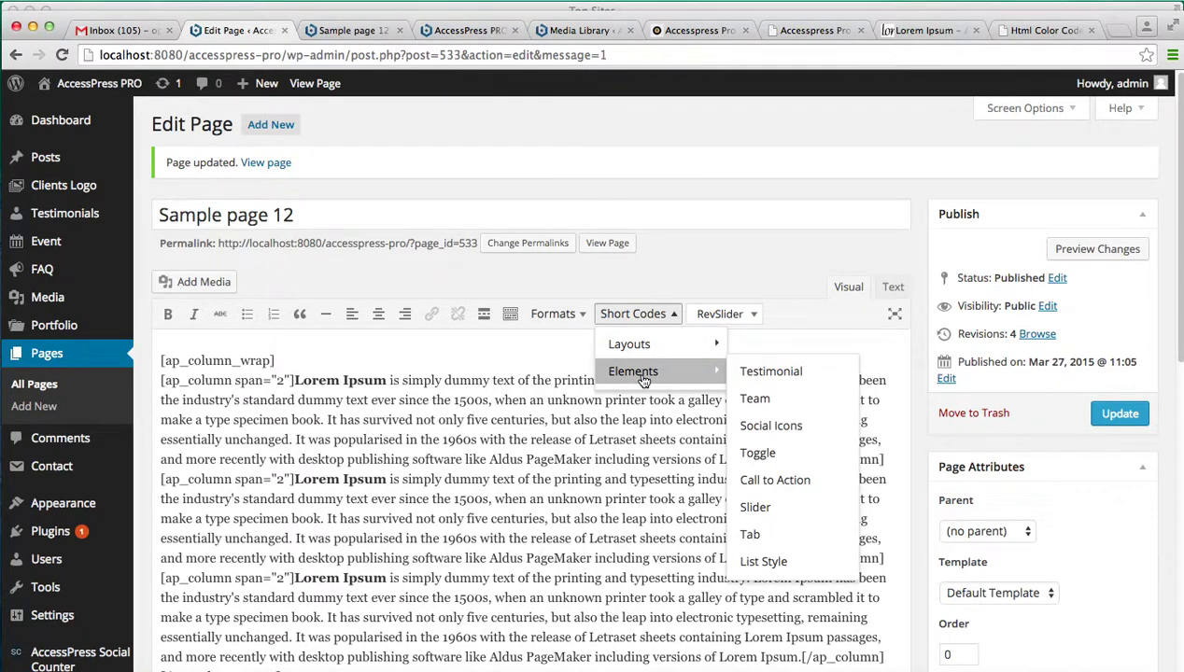